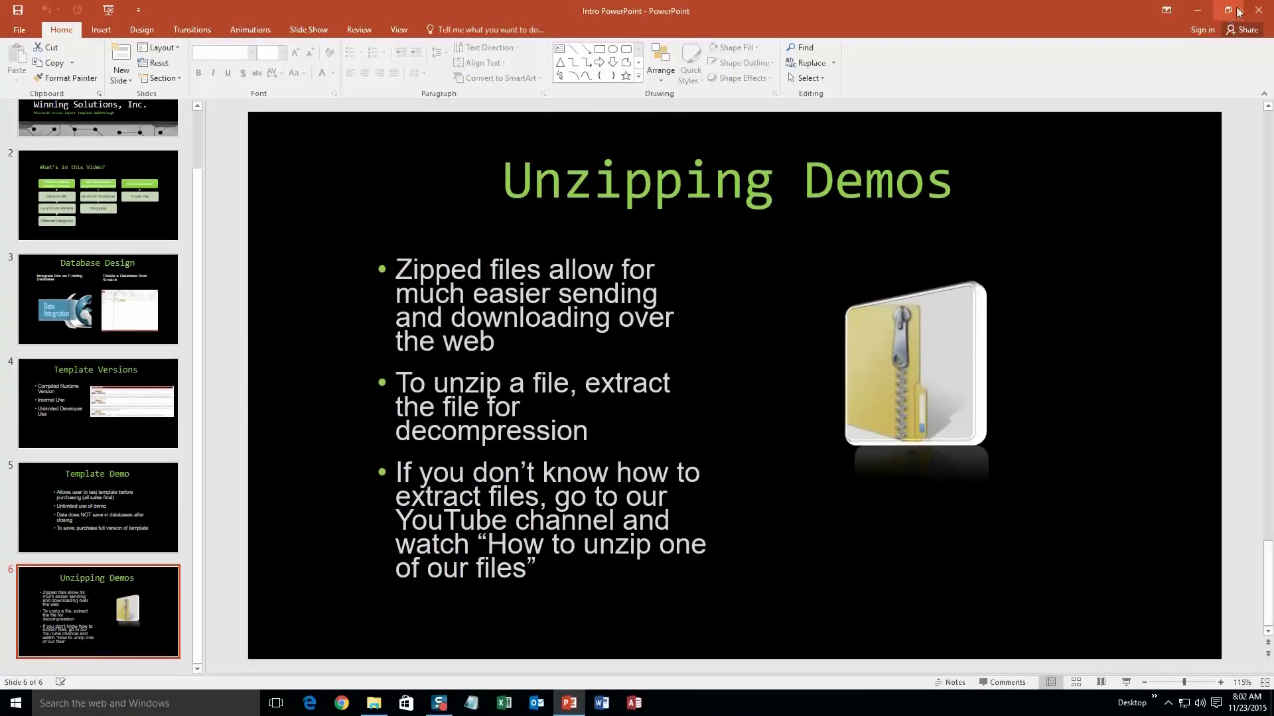
Close the PowerPoint presentation, leaving the Downloads folder in File Explorer.
left_click(1250, 9)
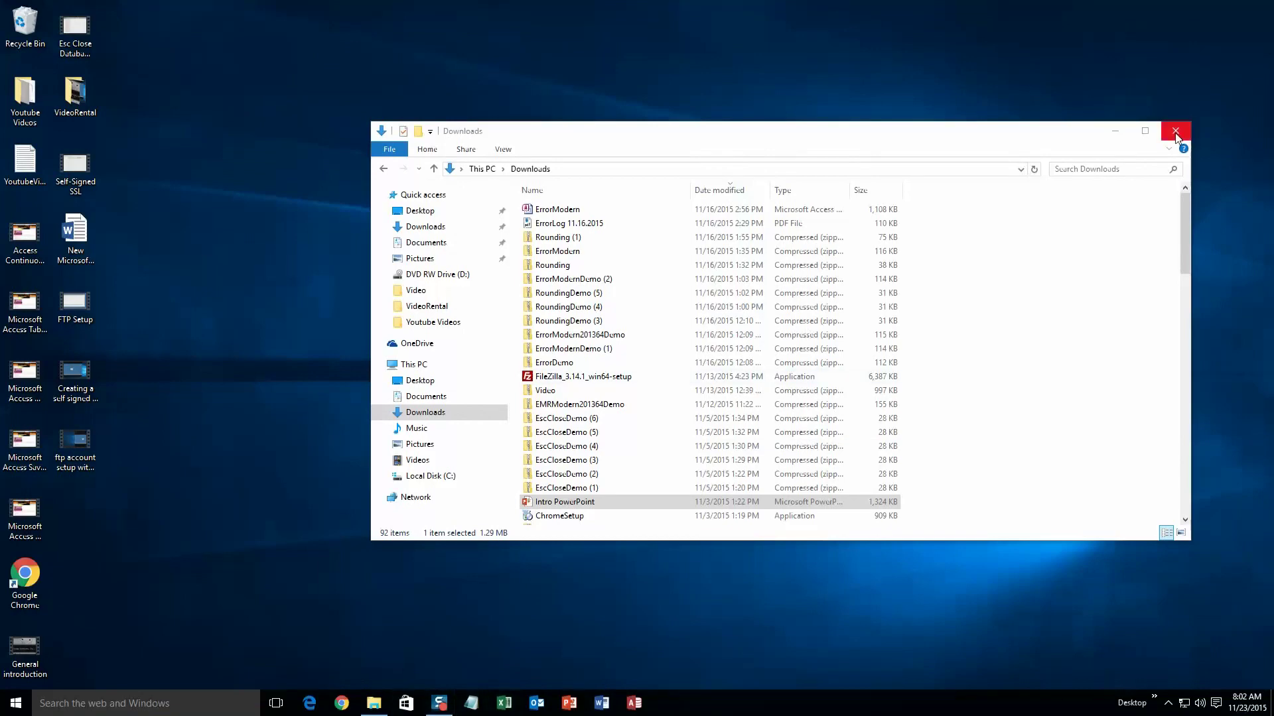
Close Downloads, load microsoftaccessexpert.com in Chrome, and expand Database Templates (For Sale).
left_click(1176, 134)
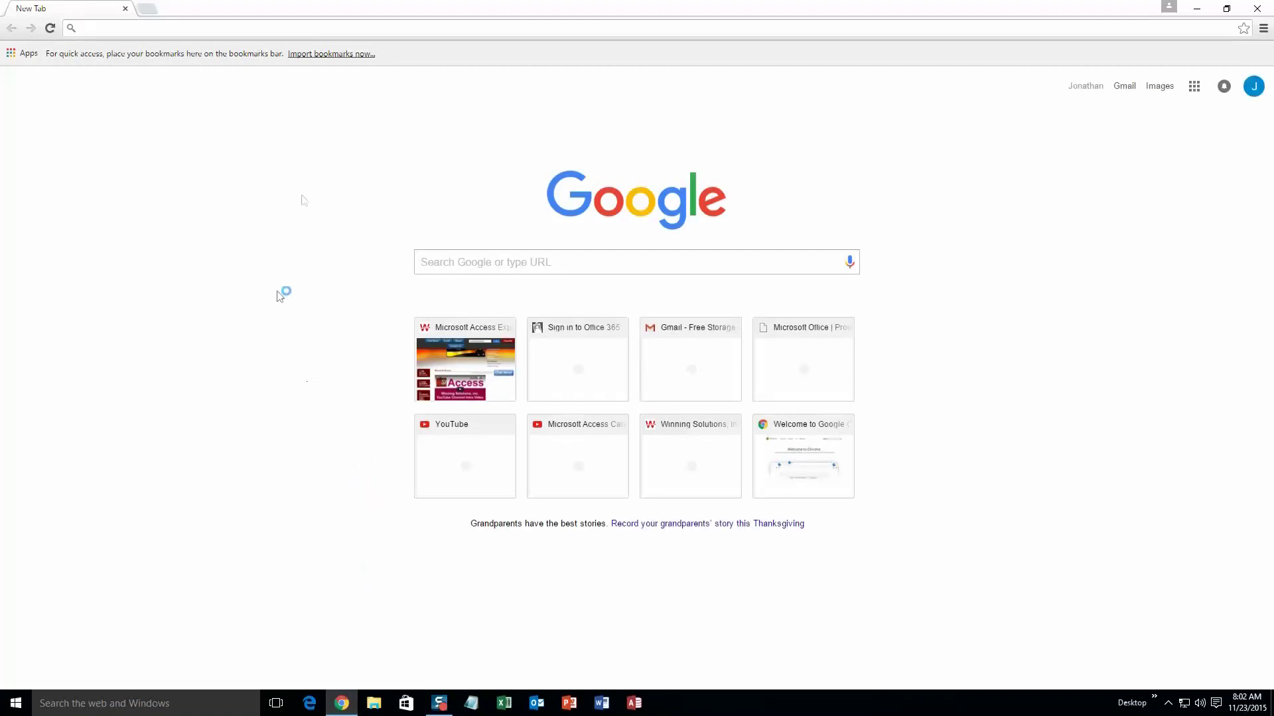
type("microsoftaccessexpert.com")
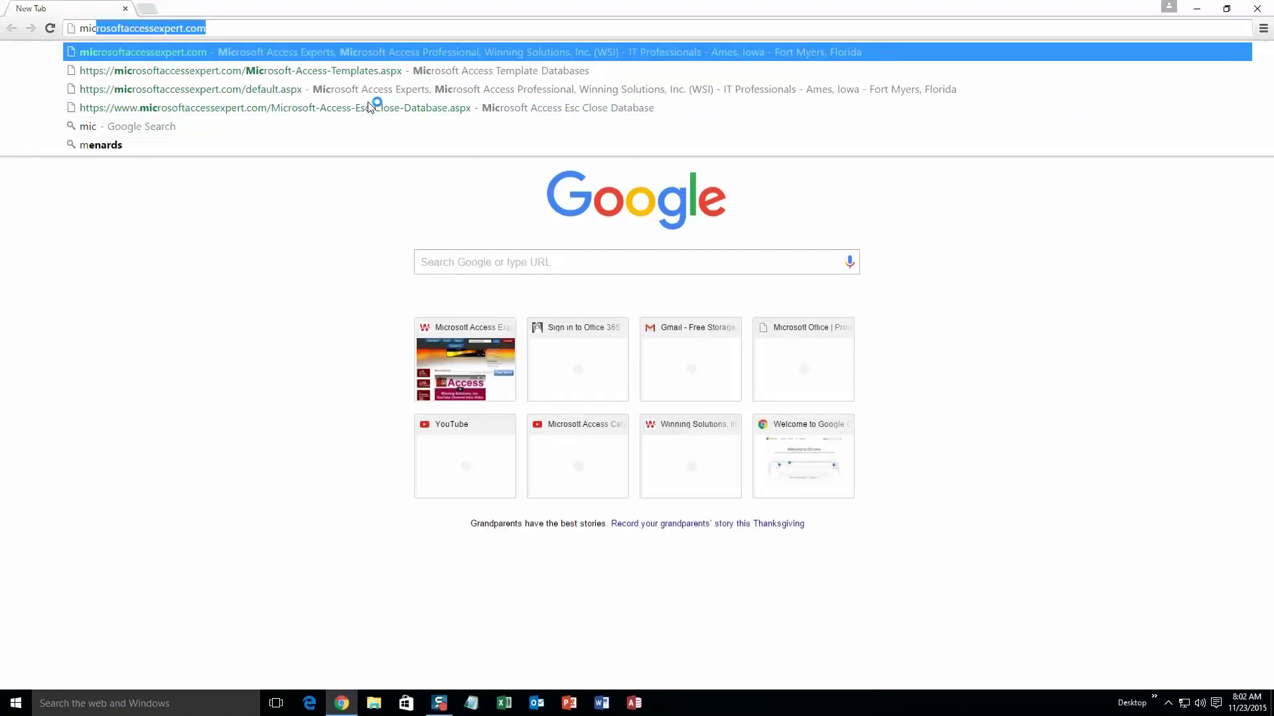
key("Right")
key("Return")
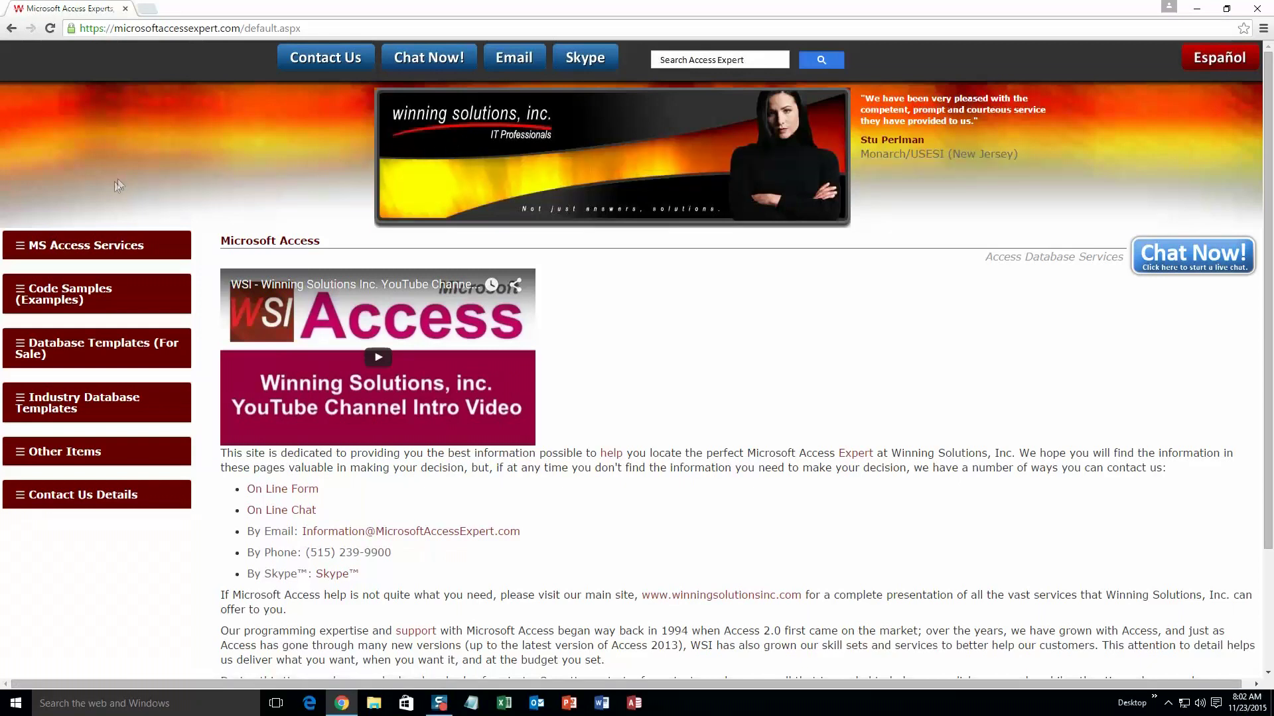
left_click(73, 350)
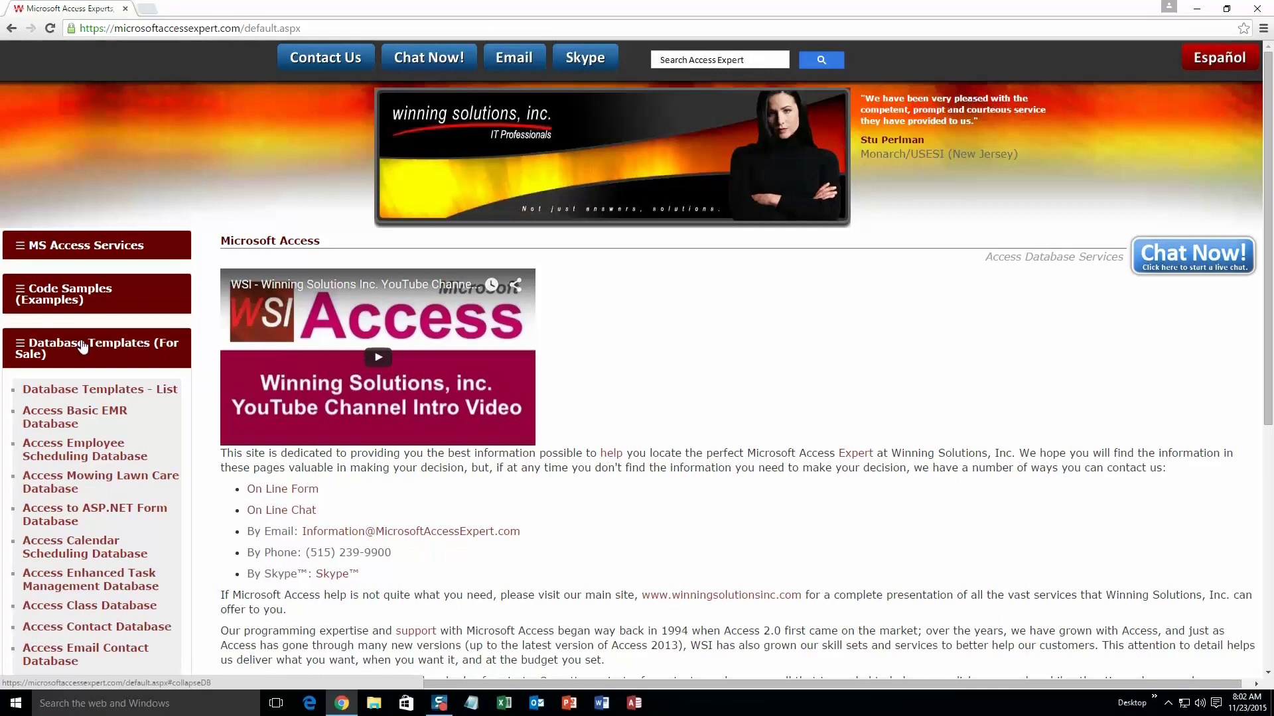
Find the Dentist Appointment Tracking Database page under Appointment and Scheduling in the templates list.
left_click(88, 394)
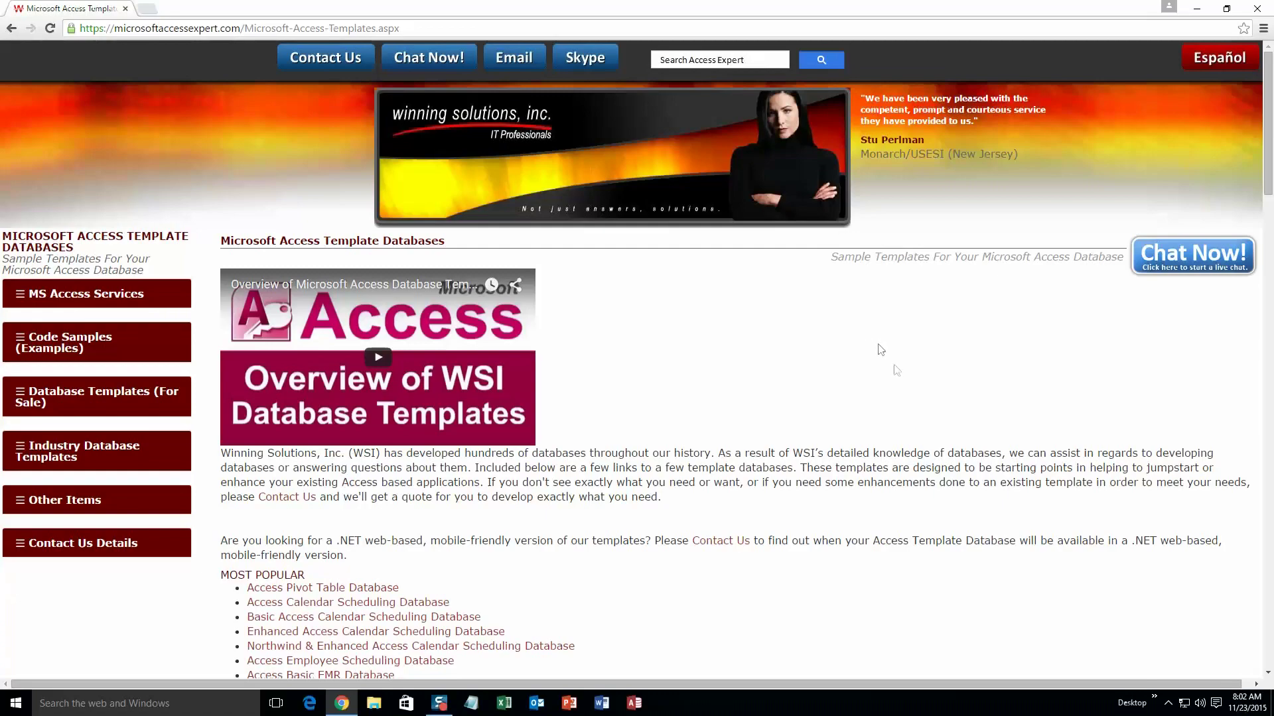
scroll(734, 421, "down", 3)
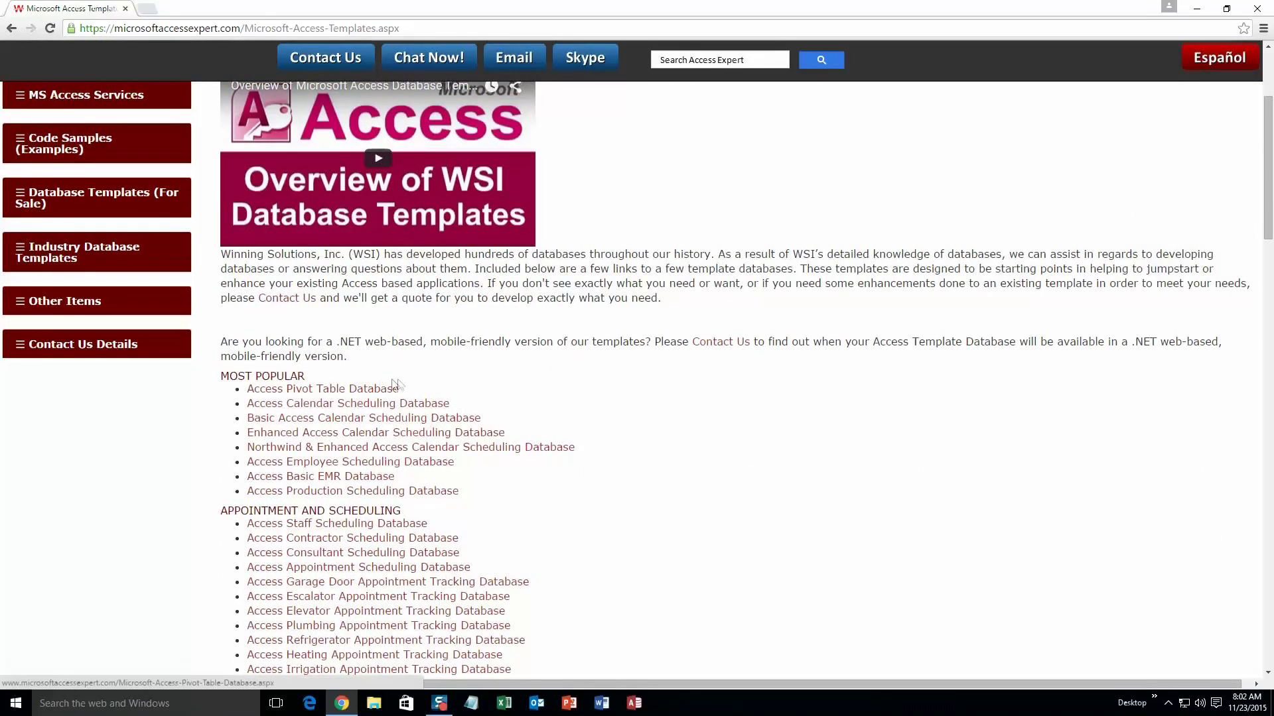
scroll(401, 390, "down", 4)
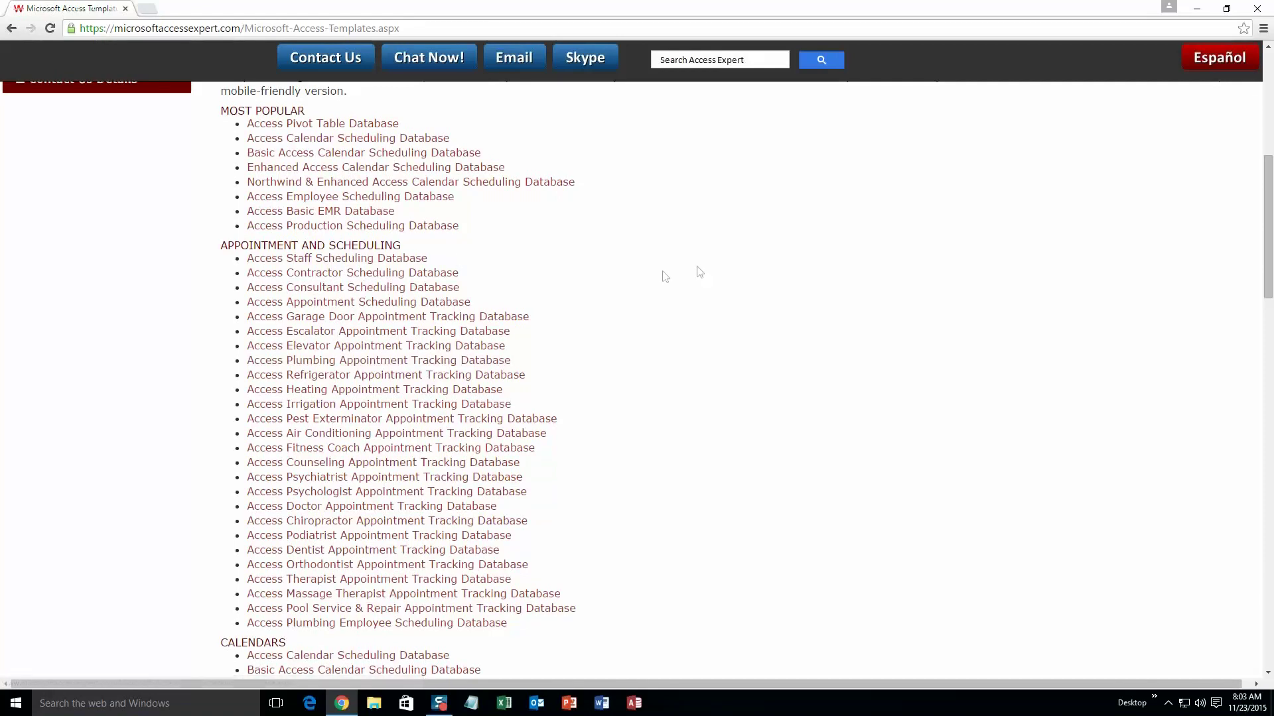
scroll(616, 339, "down", 3)
scroll(610, 340, "down", 2)
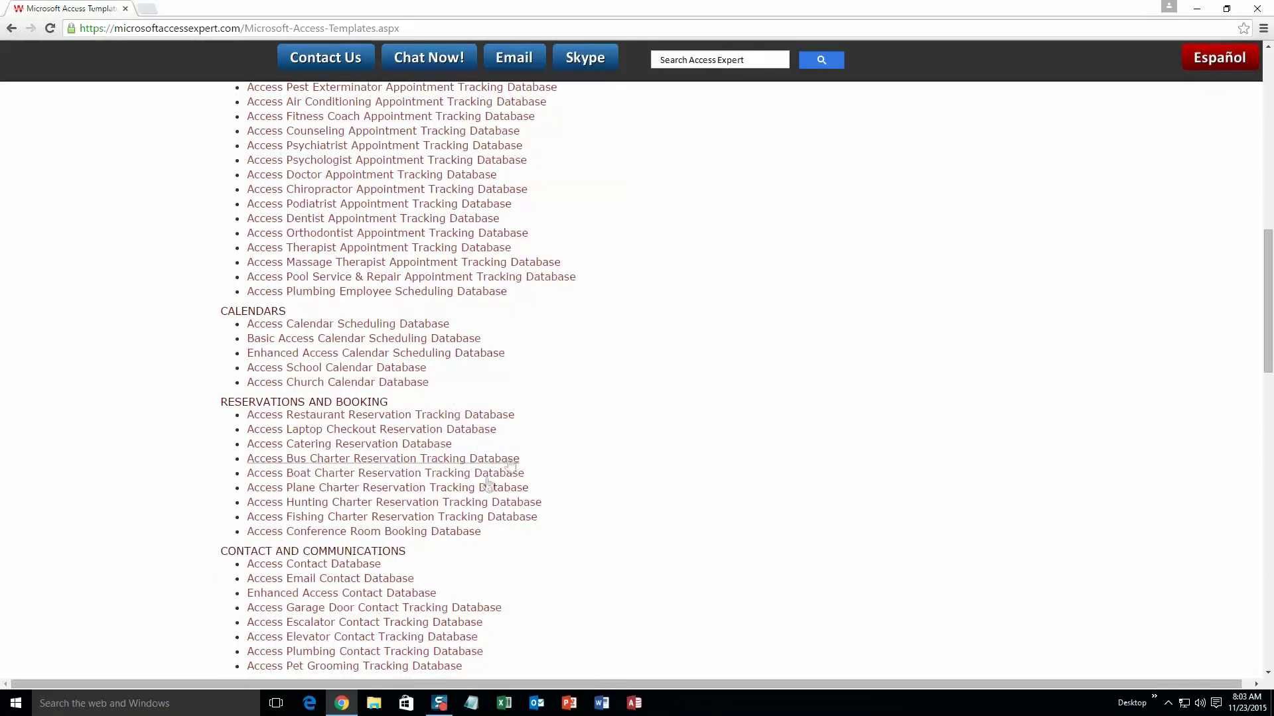
scroll(531, 456, "down", 3)
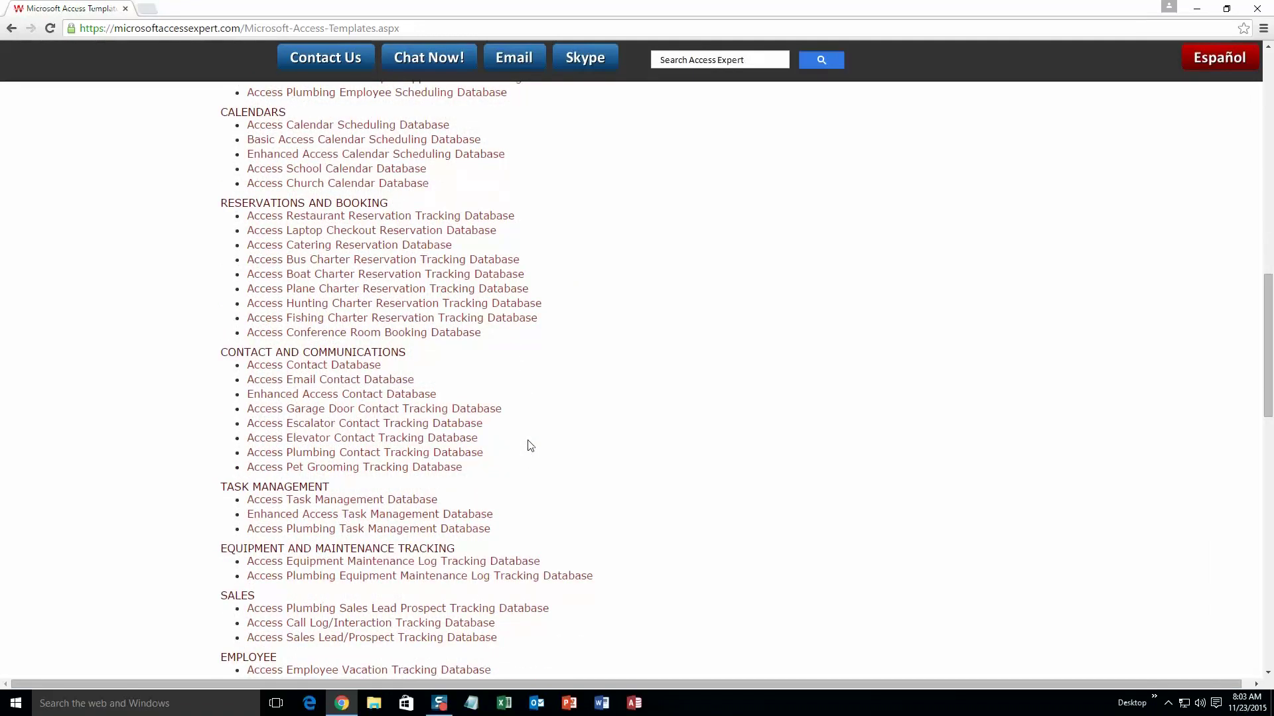
scroll(531, 446, "down", 3)
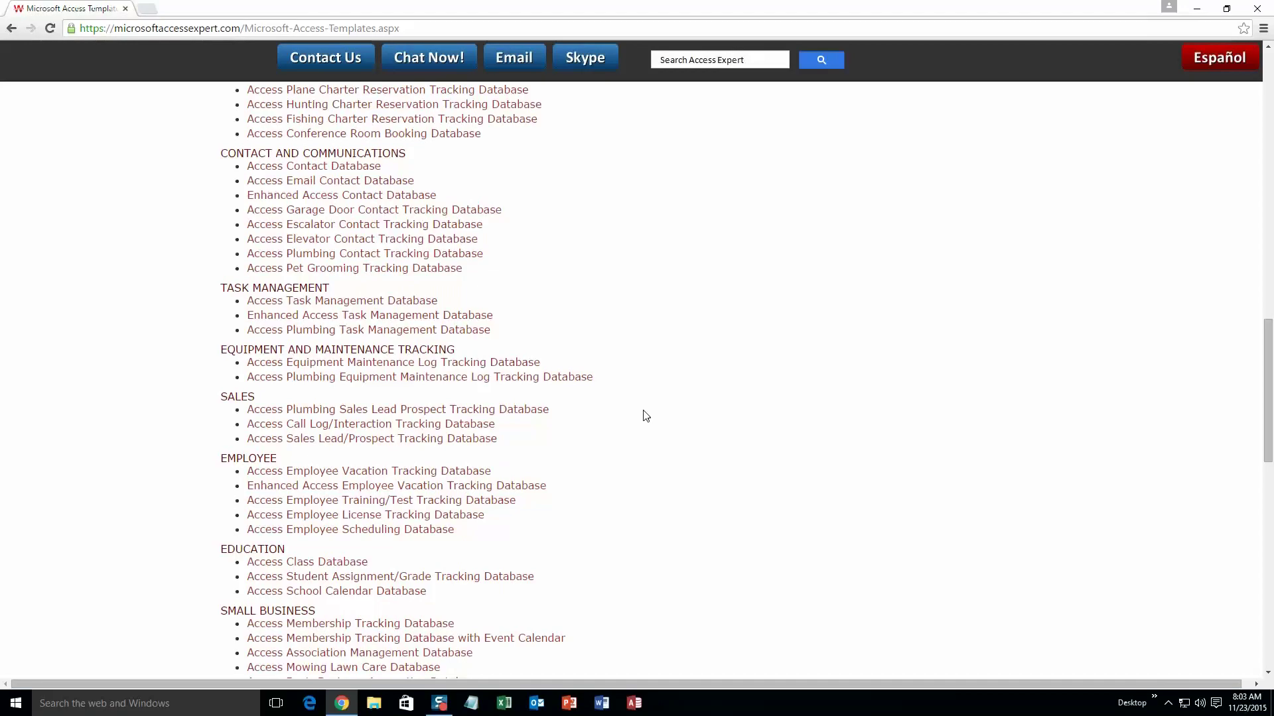
scroll(686, 487, "down", 3)
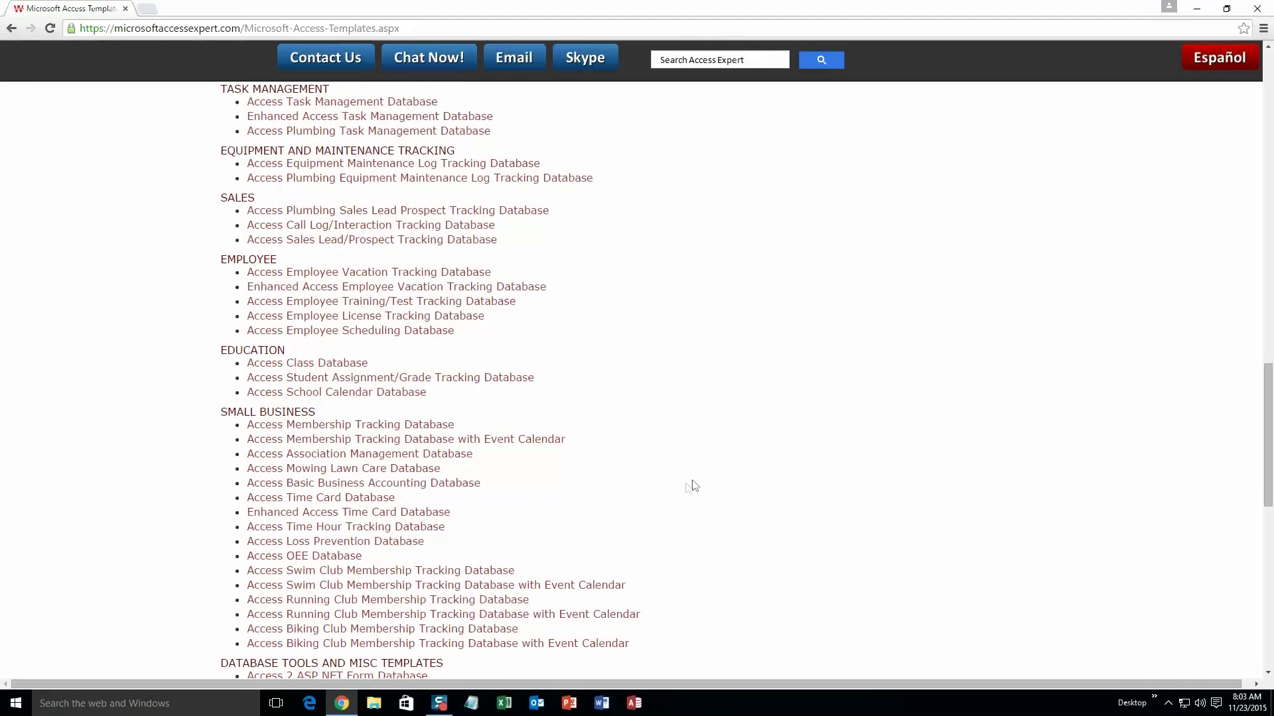
scroll(694, 476, "down", 4)
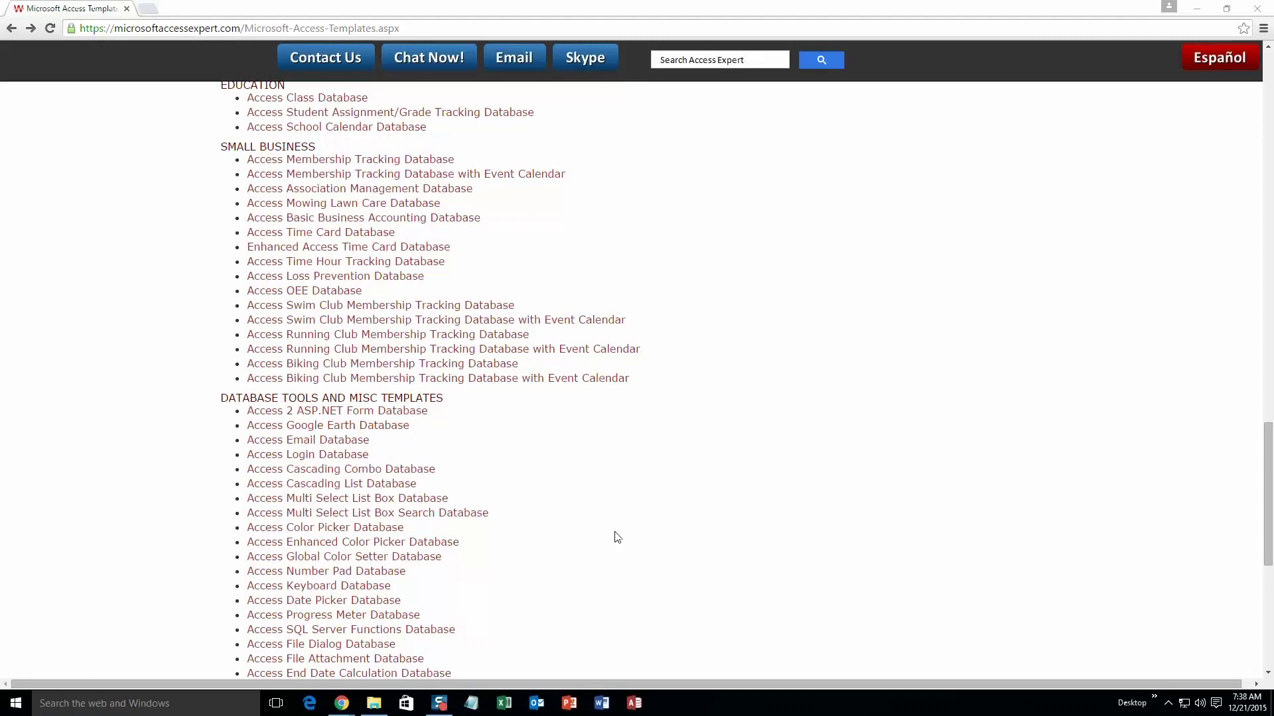
scroll(617, 537, "up", 11)
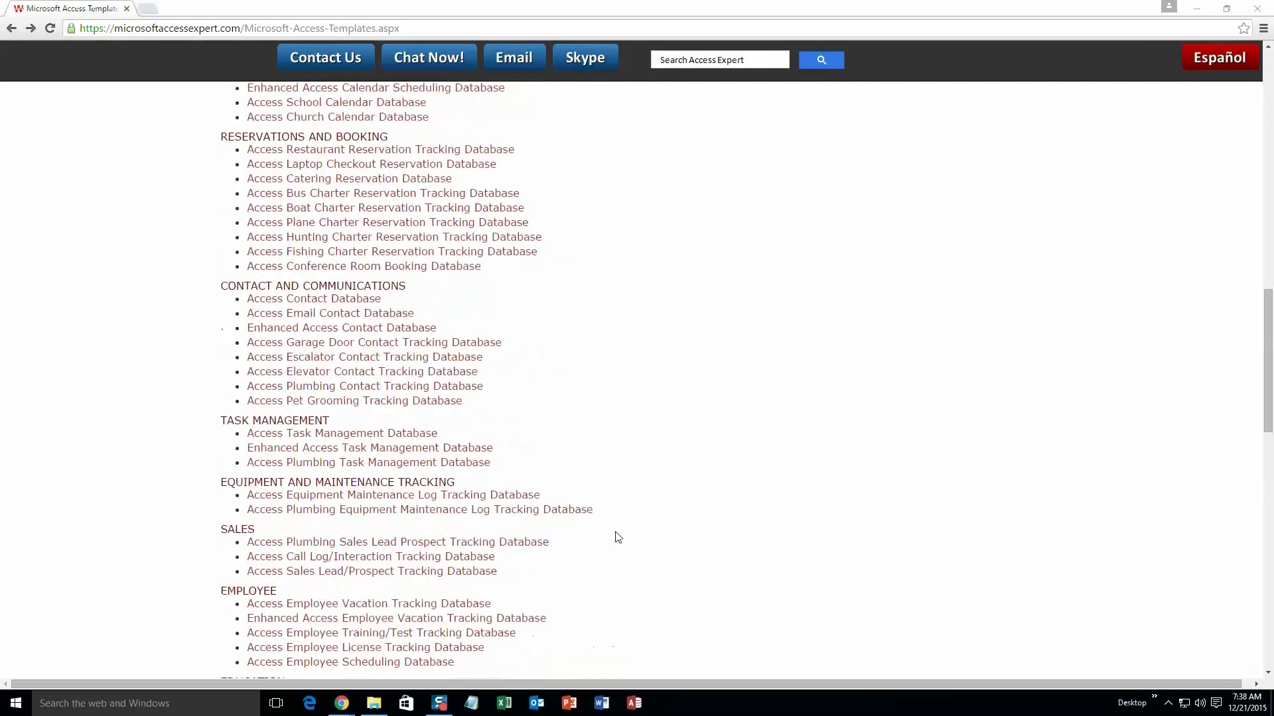
scroll(617, 537, "up", 6)
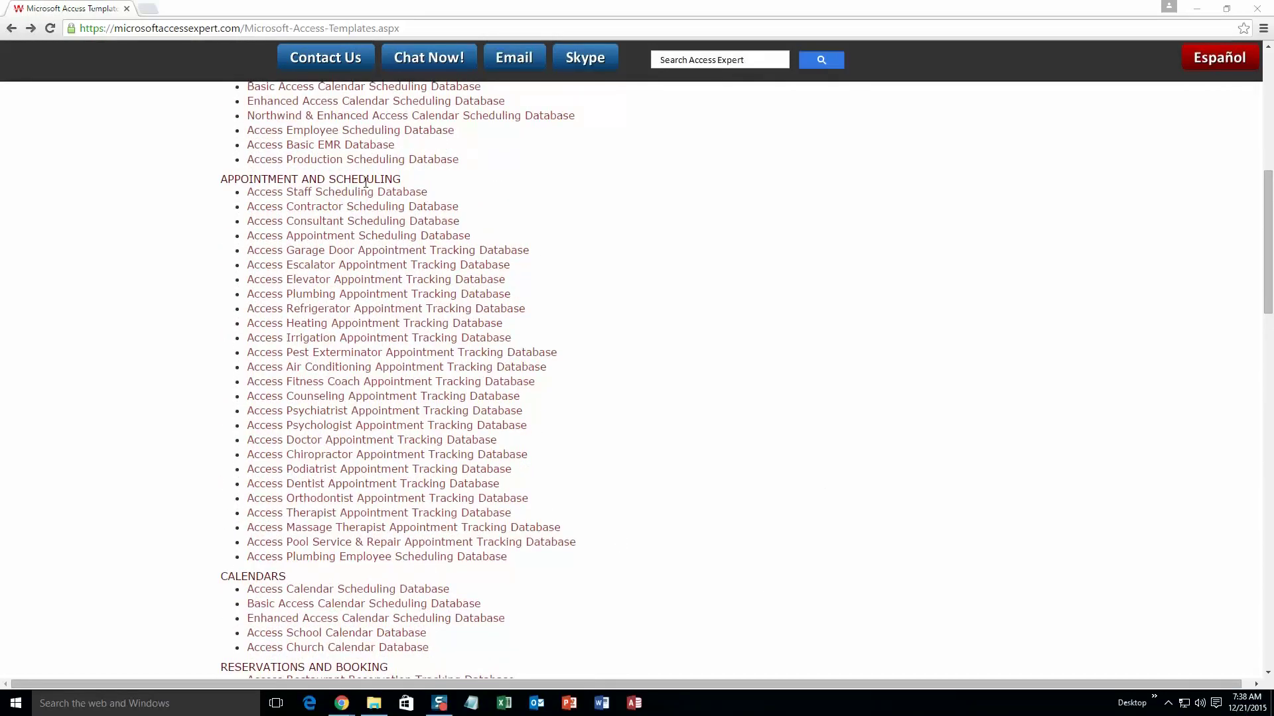
left_click(352, 489)
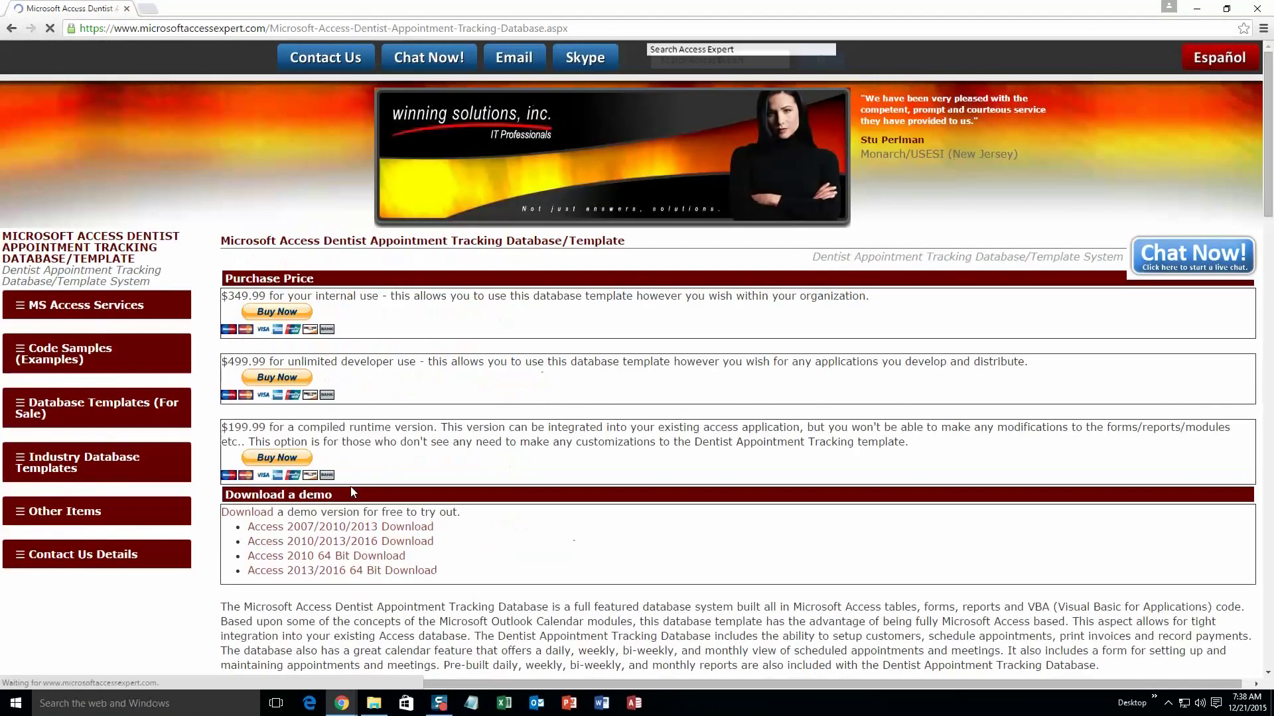
Download the Access 2010/2013/2016 dentist demo and open DentistModernDemo.zip.
scroll(611, 454, "down", 1)
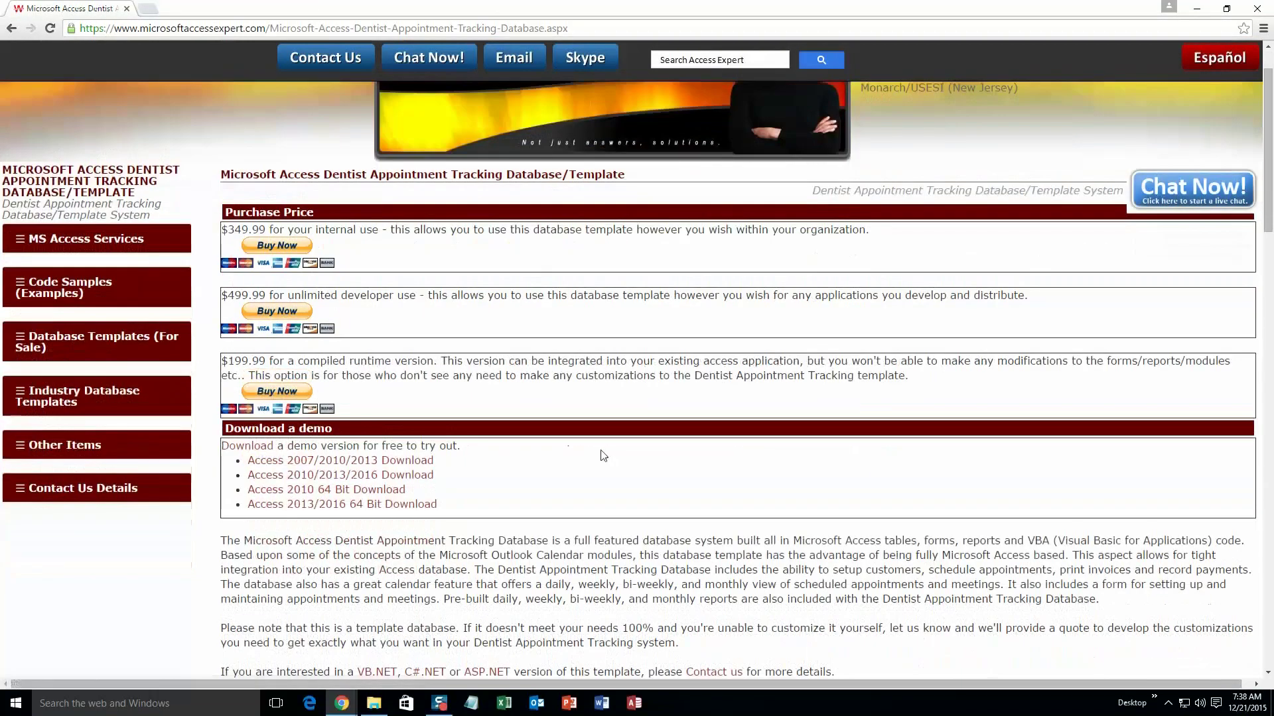
left_click(413, 476)
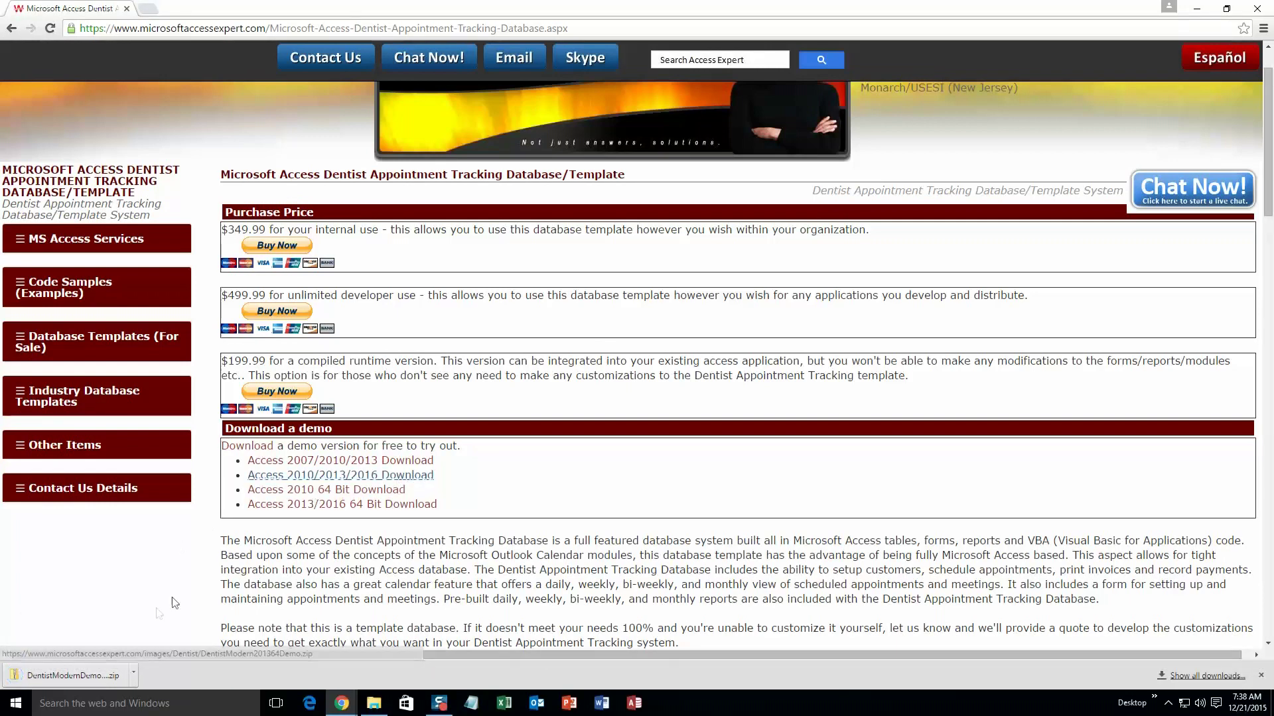
left_click(76, 678)
Extract DentistModernDemo into Downloads and open the extracted database in Access.
left_click(416, 321)
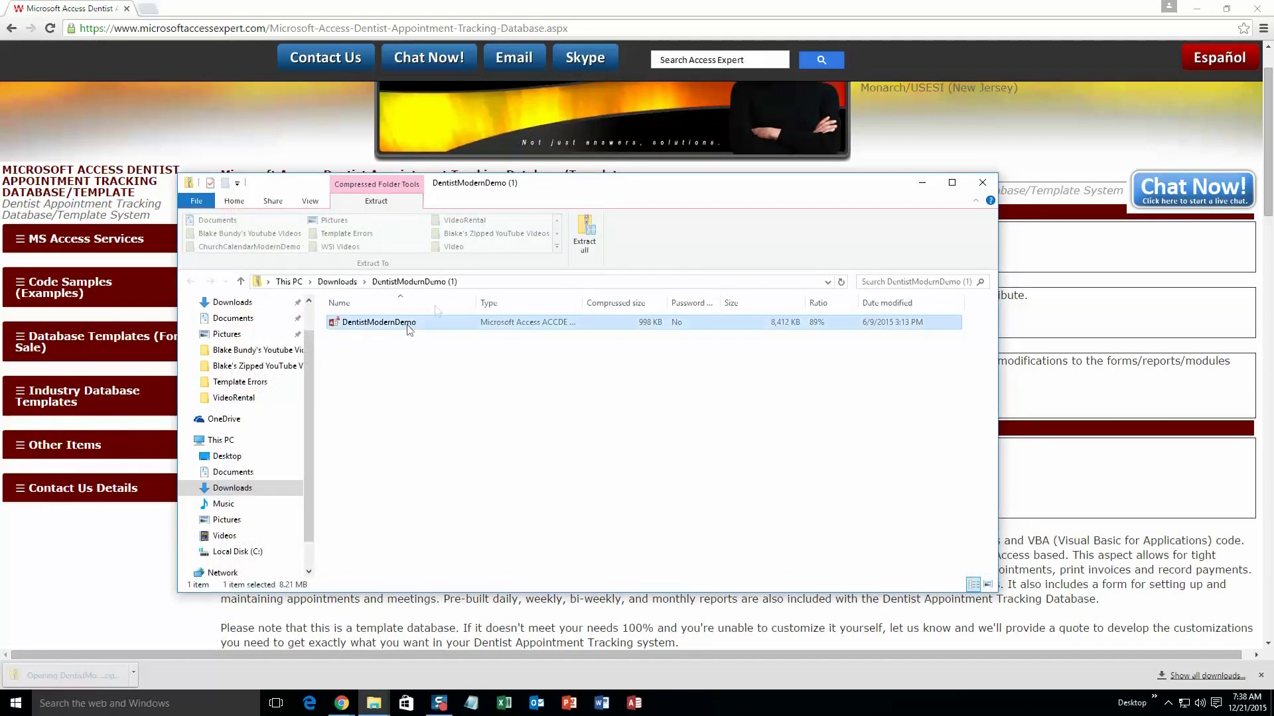
left_click(585, 242)
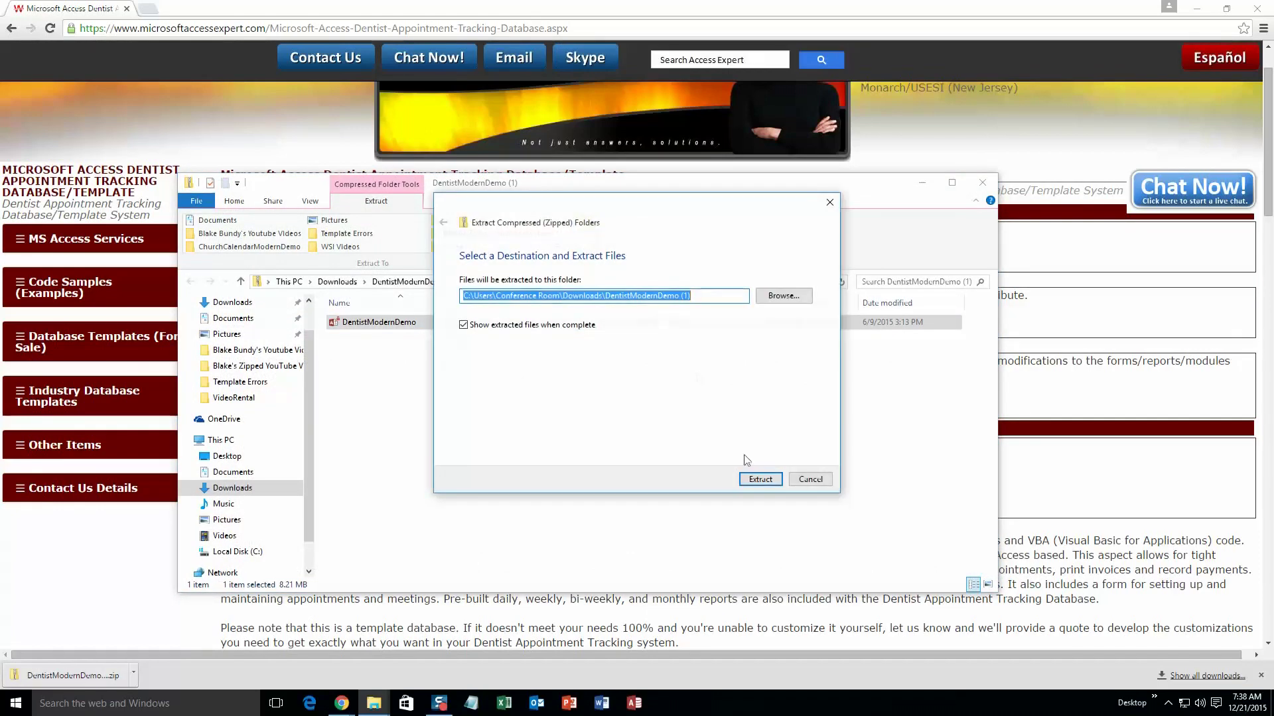
left_click(760, 480)
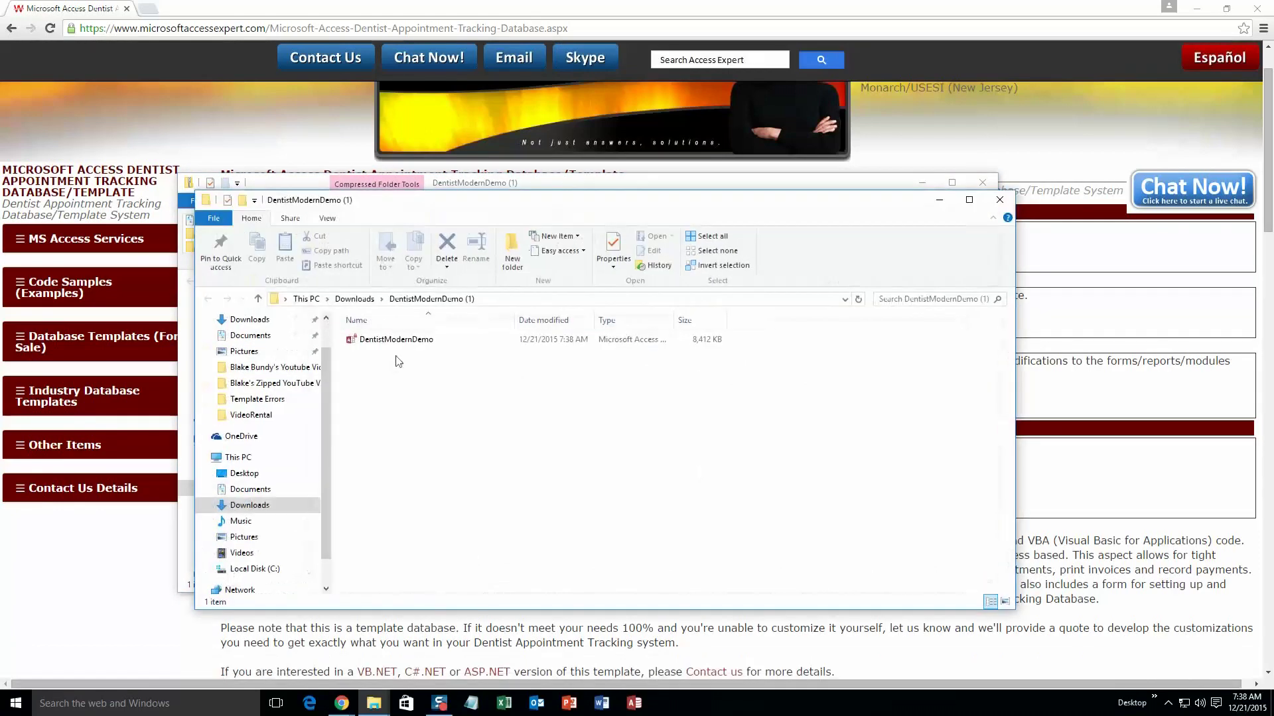
double_click(467, 339)
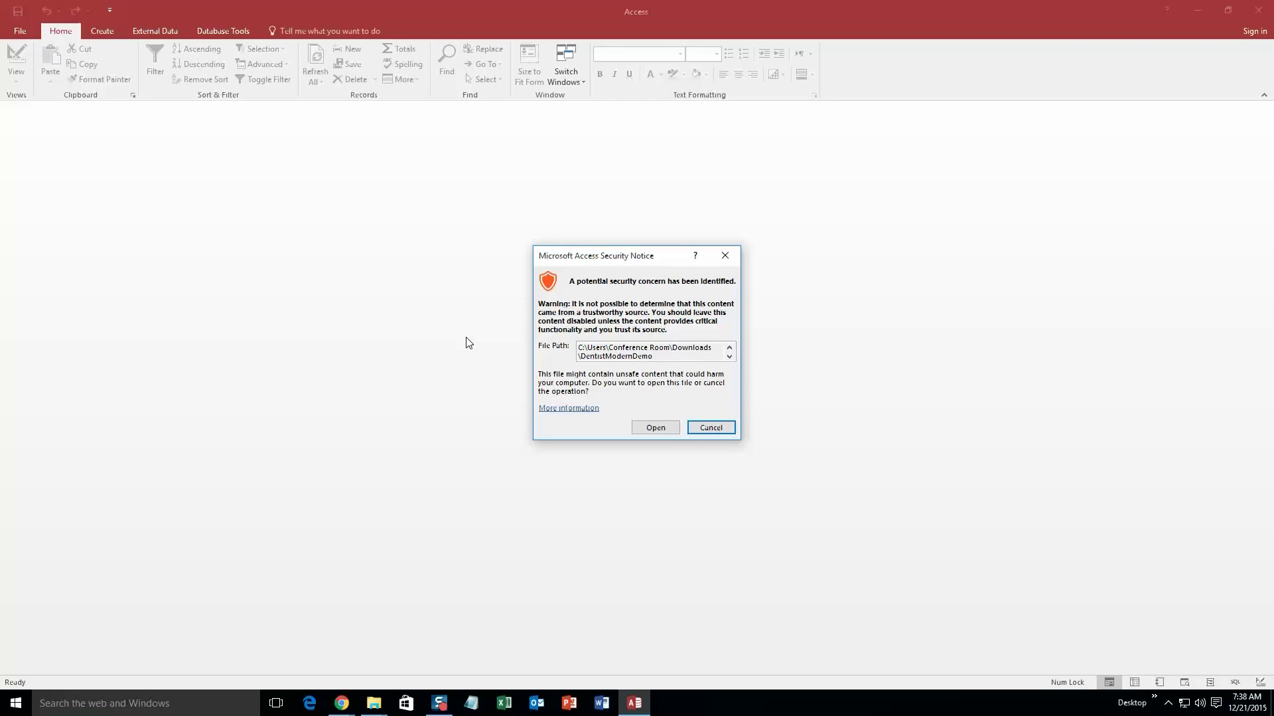
Accept the security notice, dismiss the demo popup, and start a new customer entry.
left_click(646, 428)
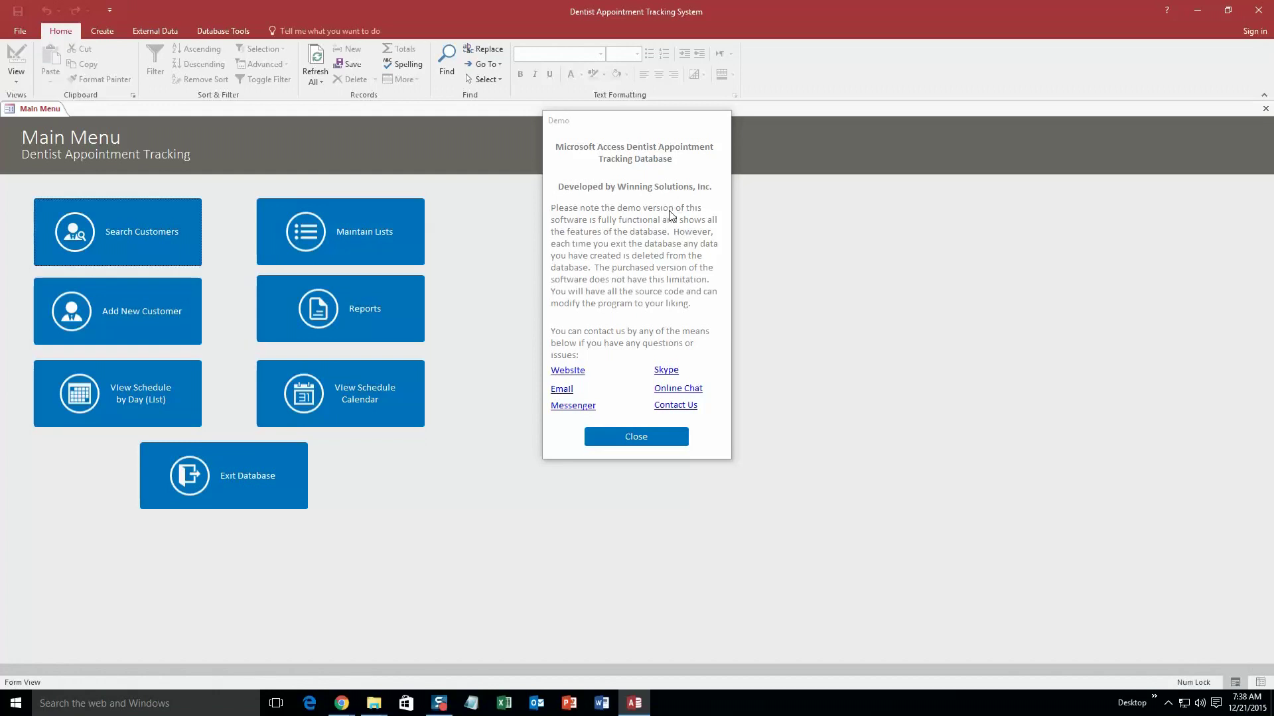
left_click(637, 439)
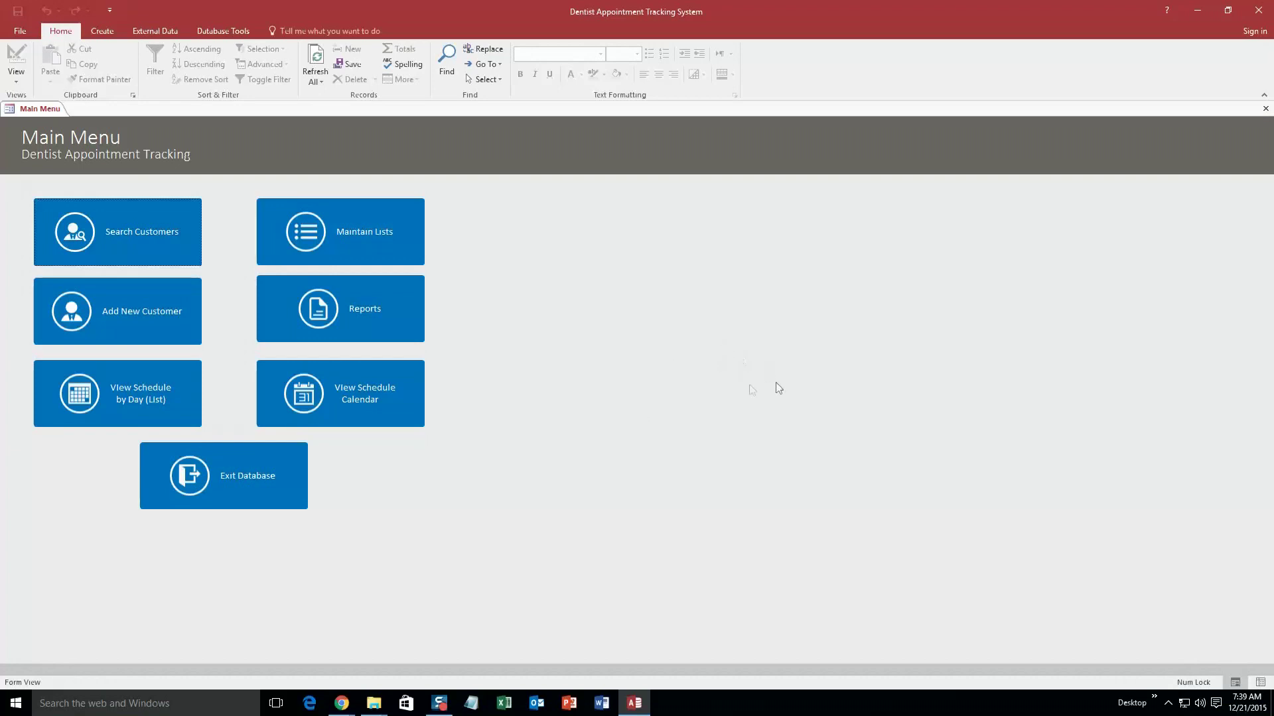
left_click(192, 298)
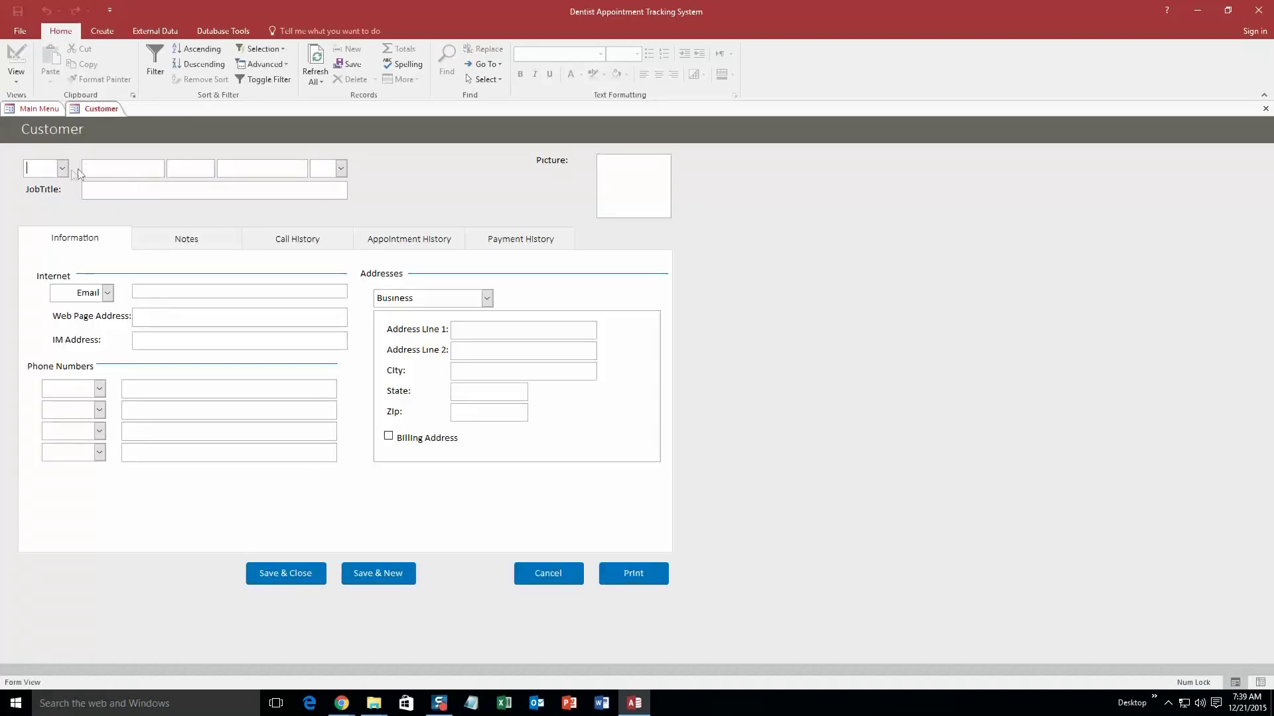
Set the customer's title to Mrs. and enter their name, job title Manager and email address.
left_click(63, 169)
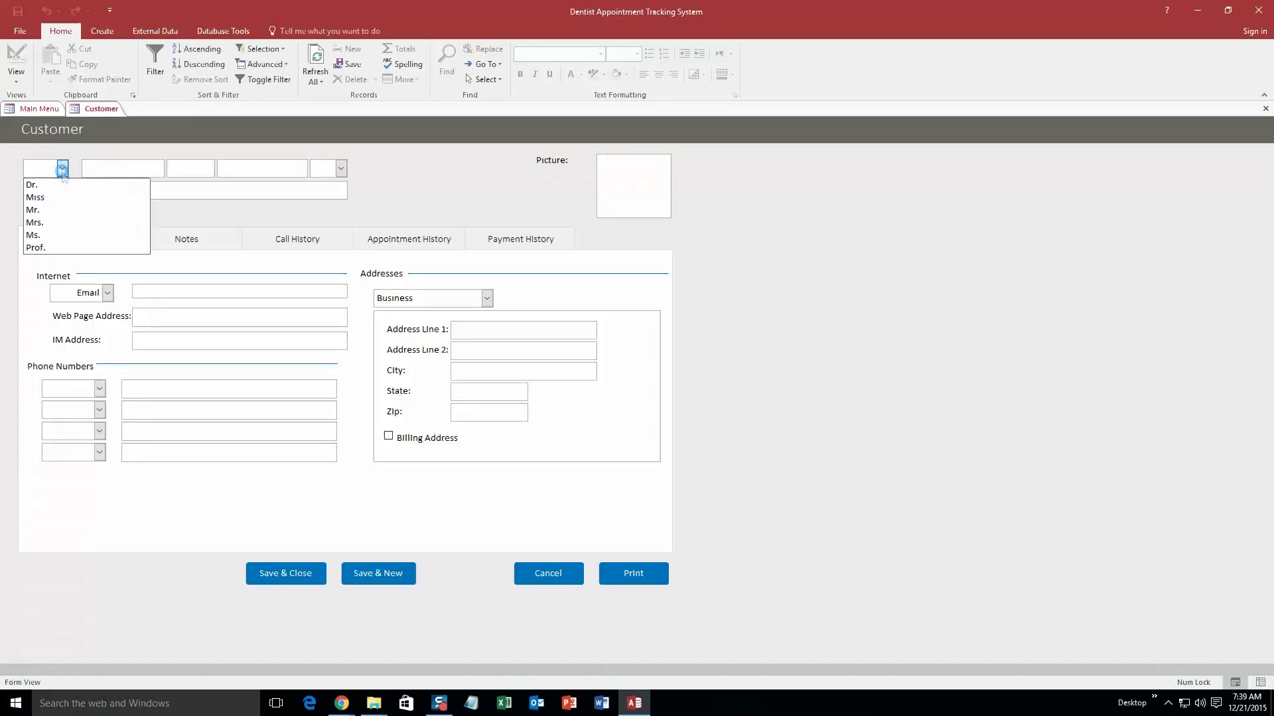
left_click(53, 222)
left_click(135, 169)
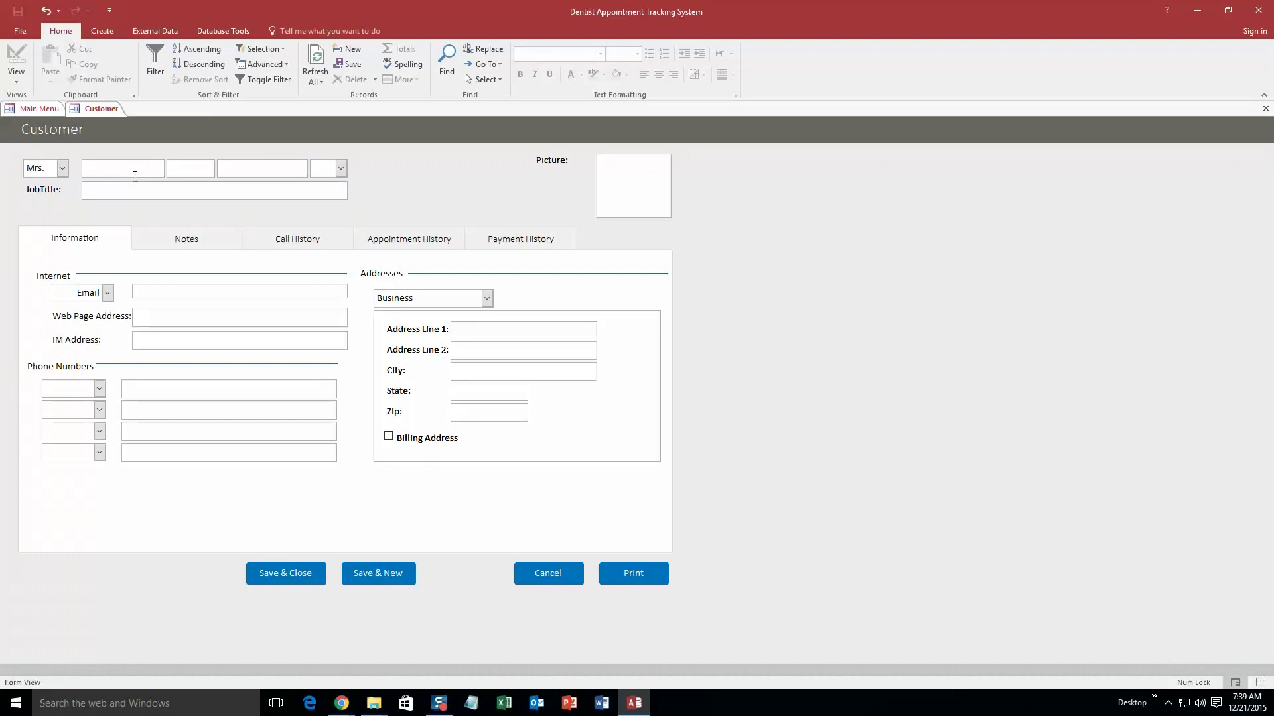
type("Ann")
key("Tab")
type("S")
type("th")
left_click(164, 190)
type("Manager")
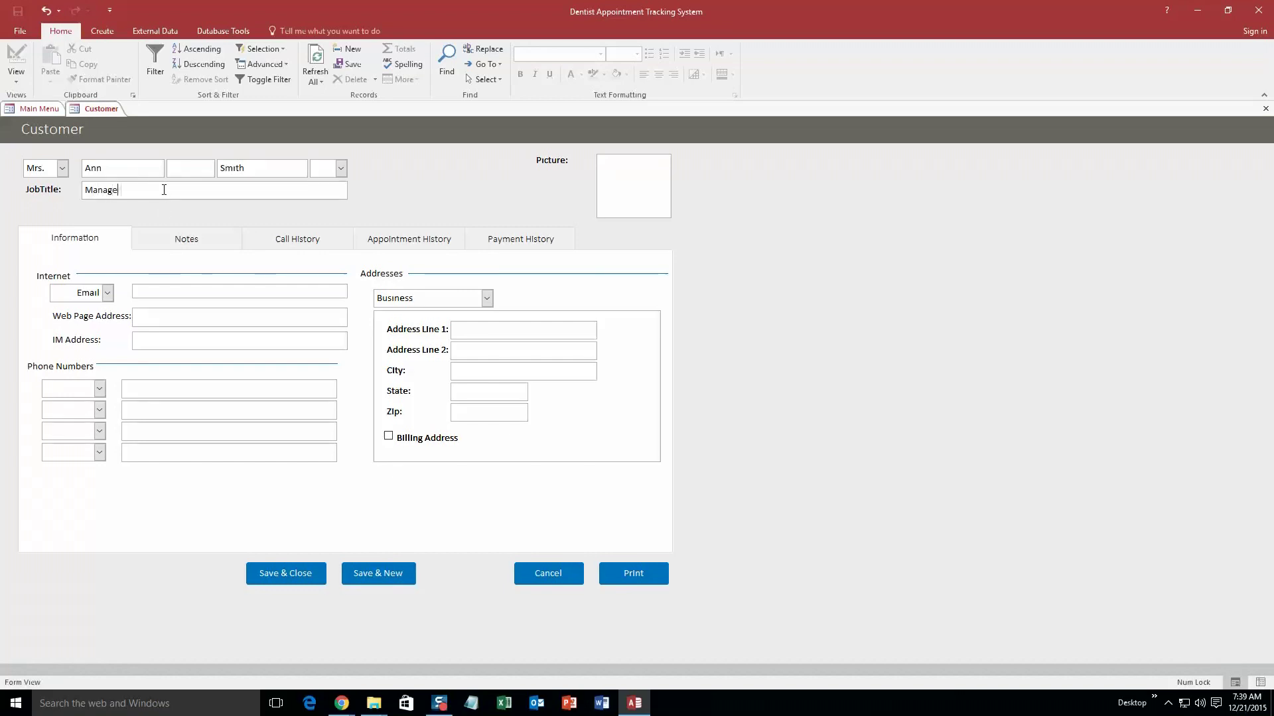
left_click(182, 293)
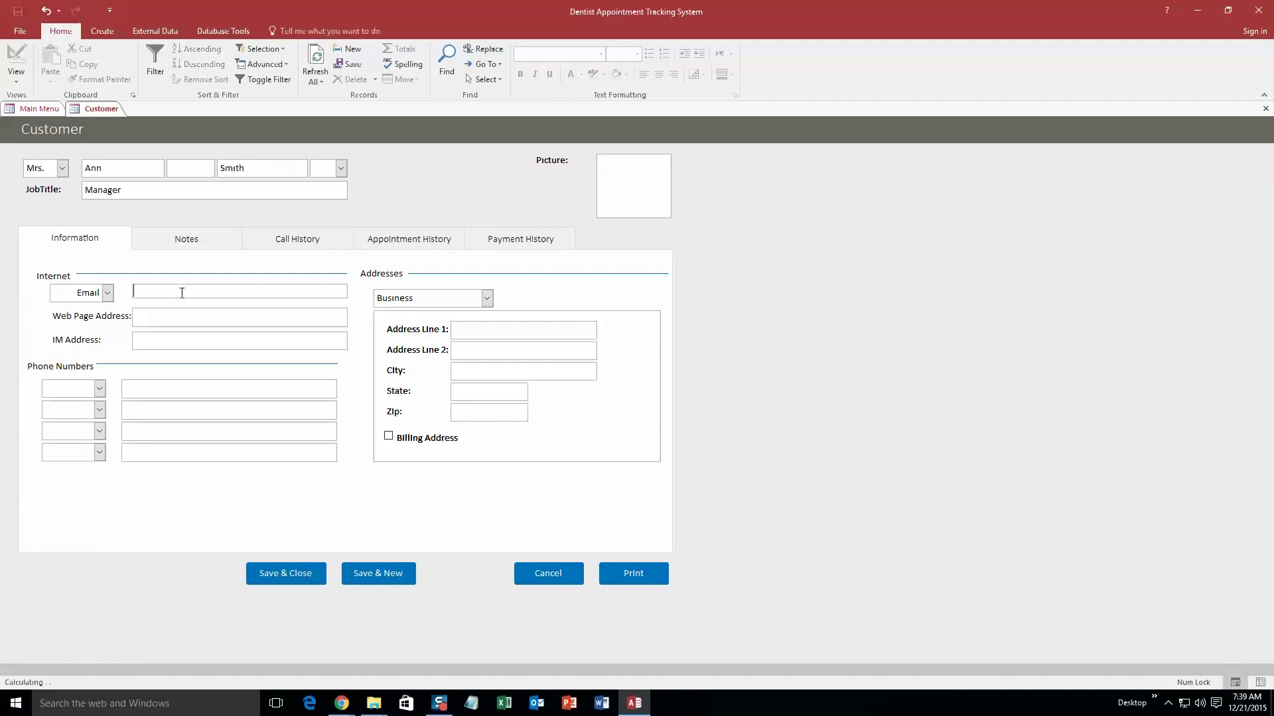
type("test@test.com")
Add the customer's Business phone number.
left_click(488, 298)
left_click(489, 302)
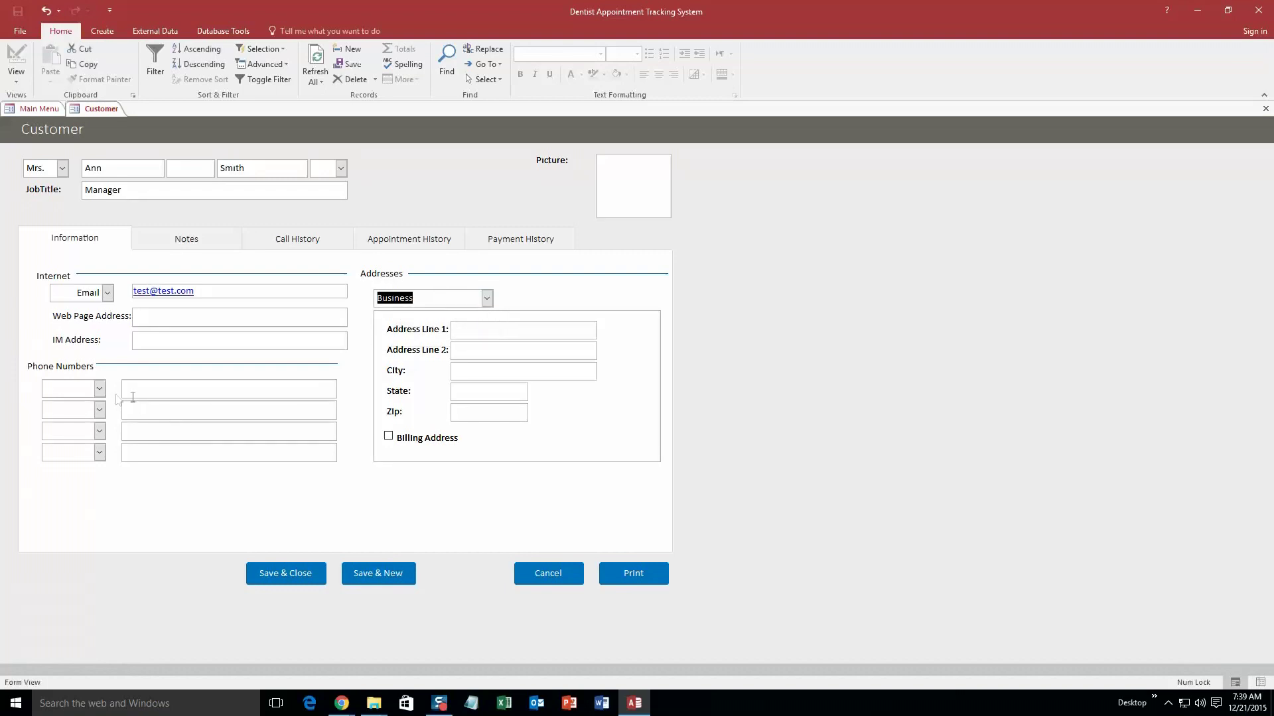
left_click(100, 389)
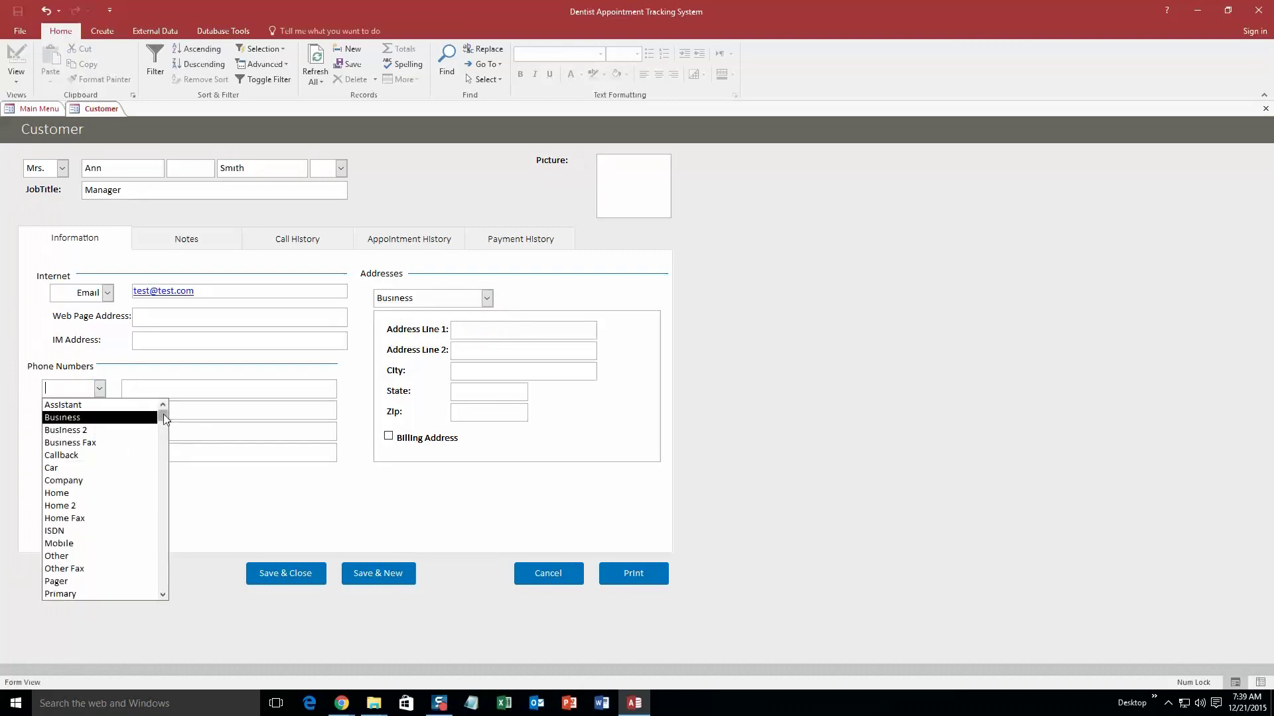
left_click(99, 417)
left_click(129, 395)
type("111) ")
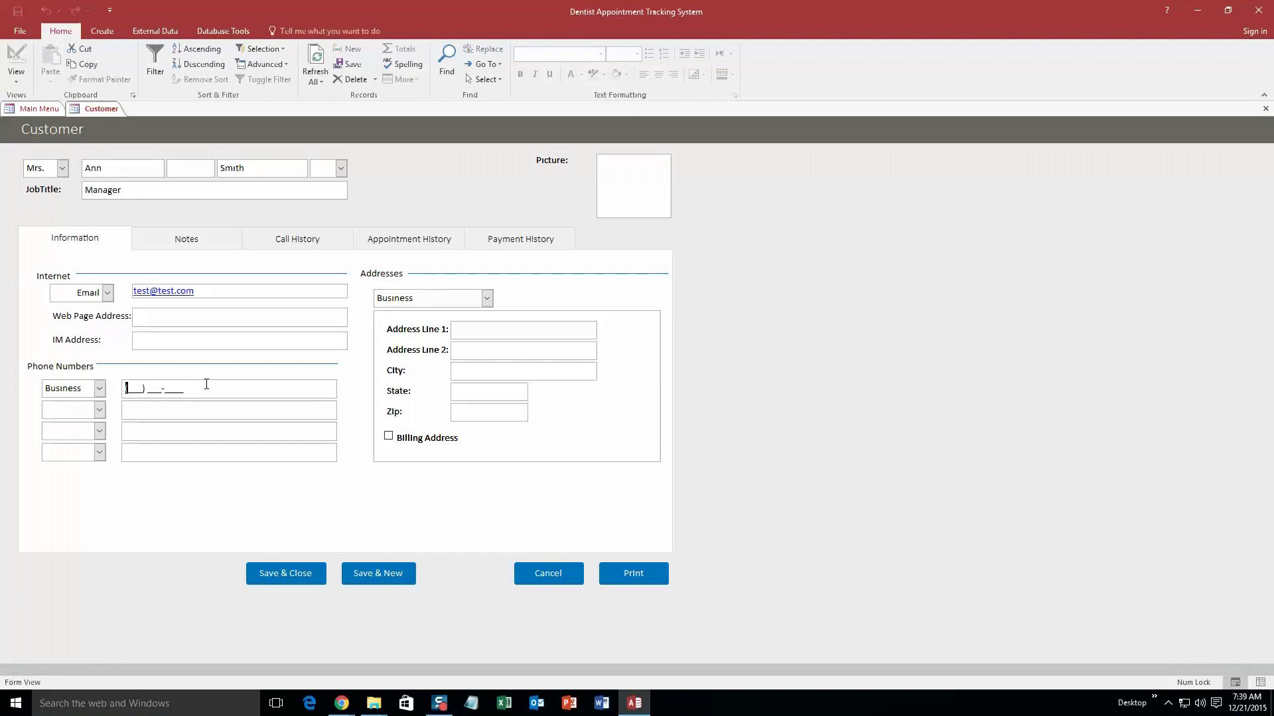
type("111-11")
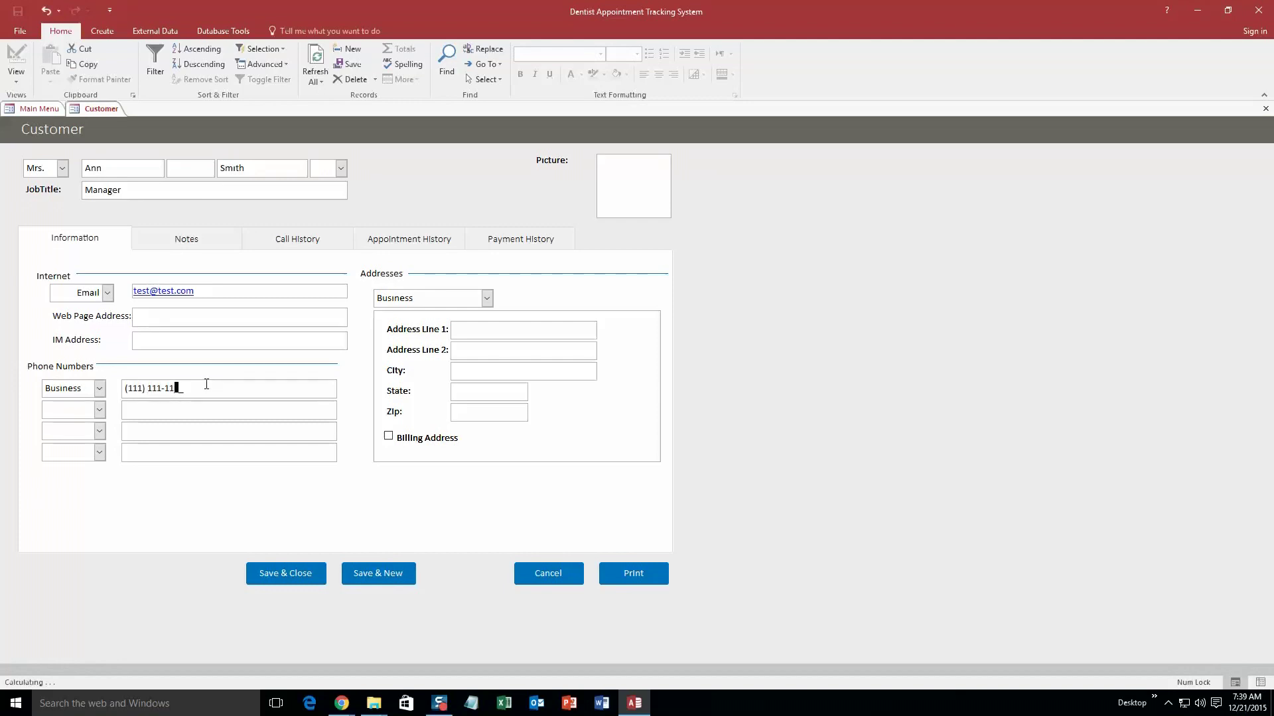
type("11")
Review the Notes, Call, Appointment and Payment history tabs, then save the customer and open Customer Search.
left_click(182, 240)
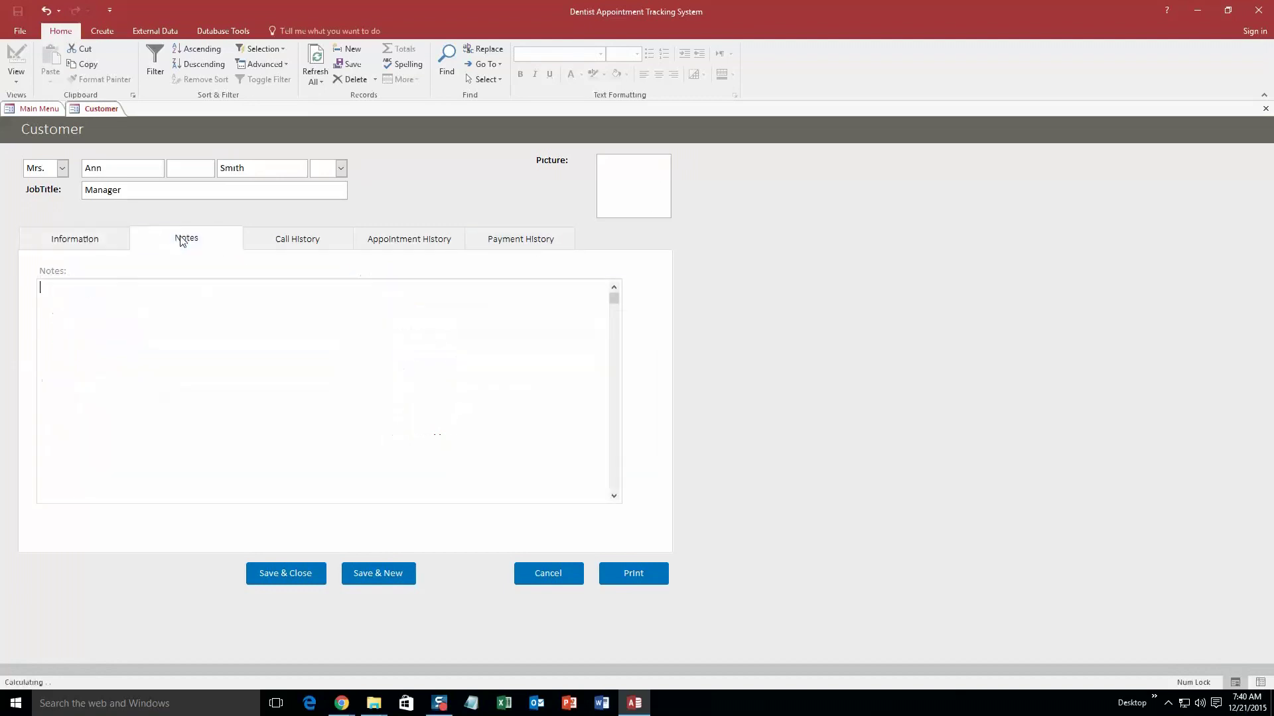
left_click(298, 238)
left_click(382, 237)
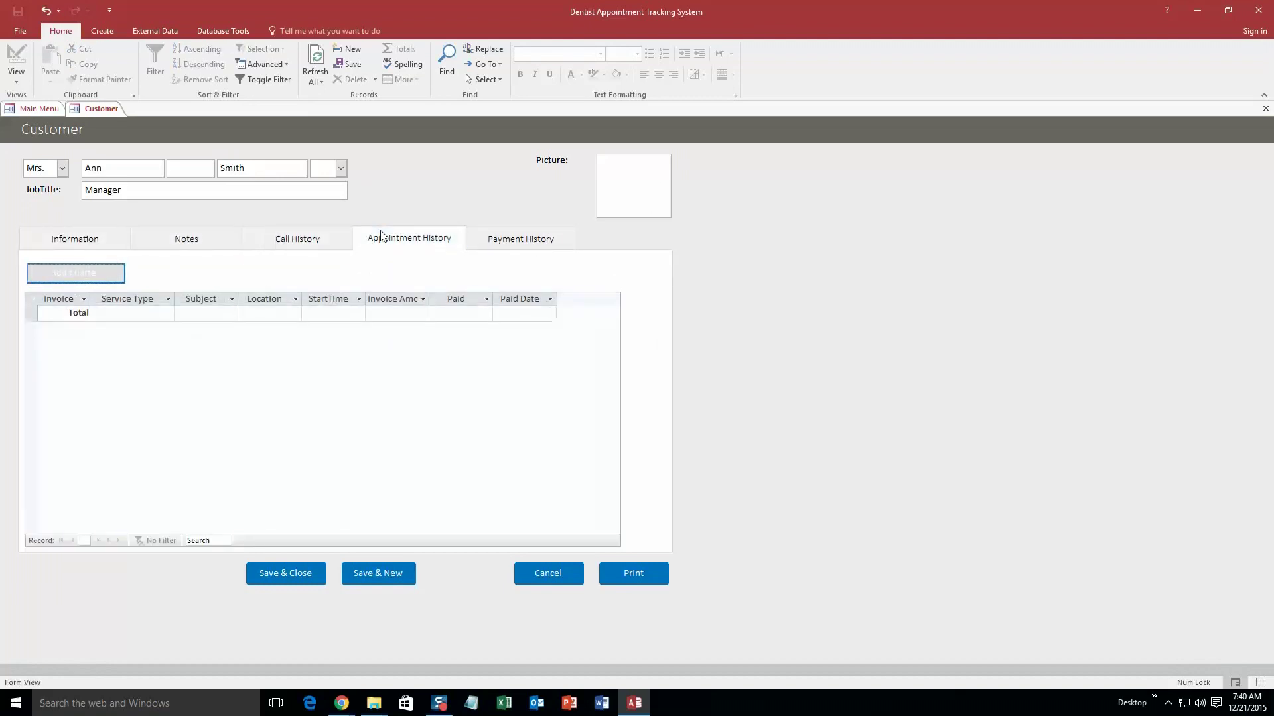
left_click(493, 239)
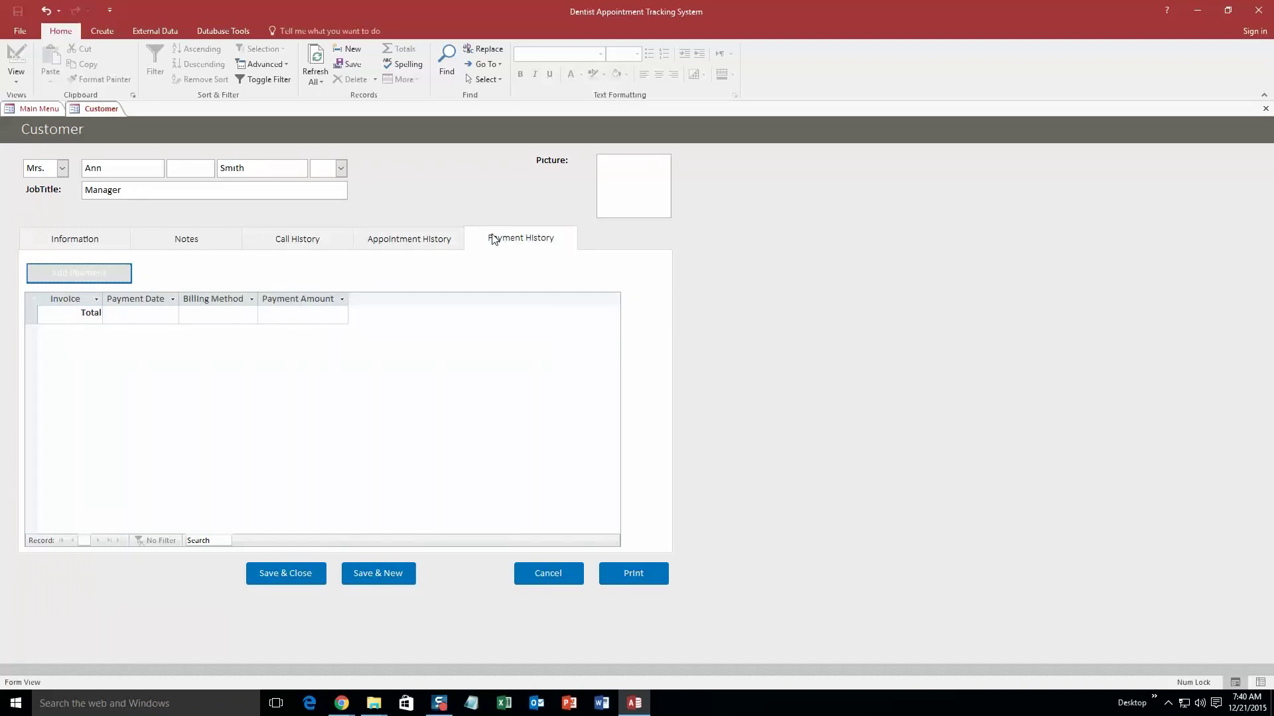
left_click(92, 241)
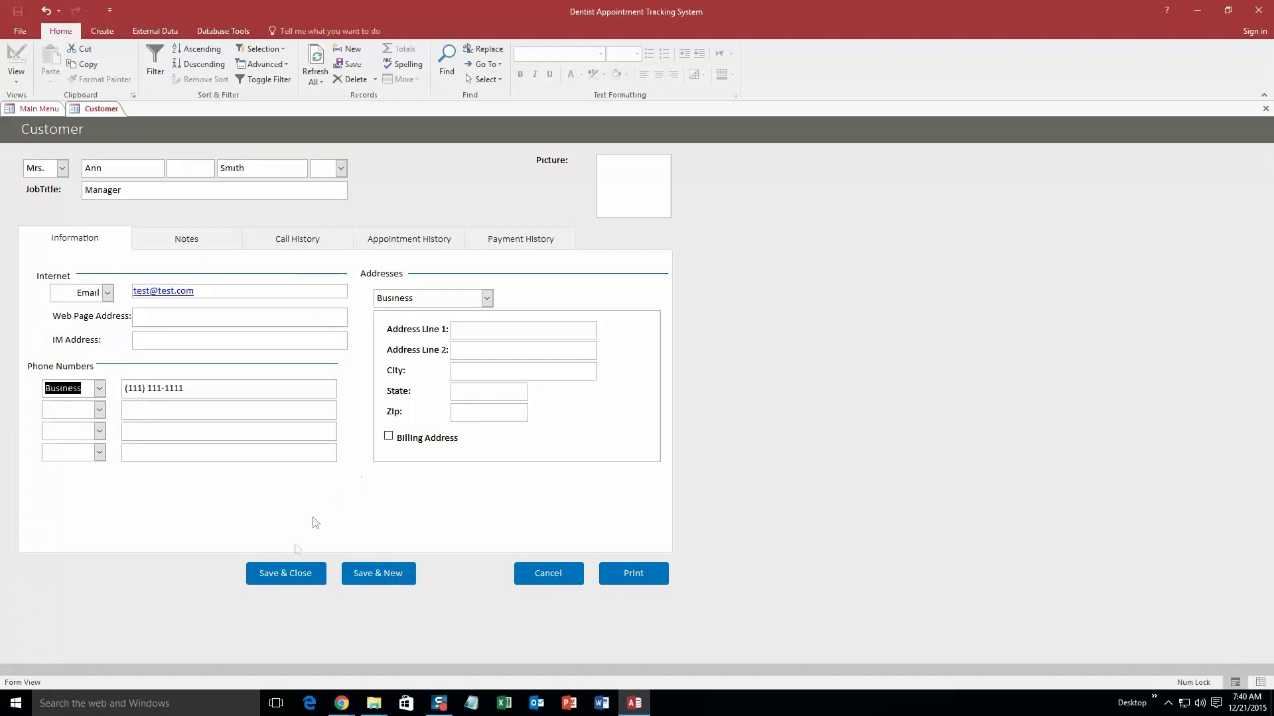
left_click(292, 579)
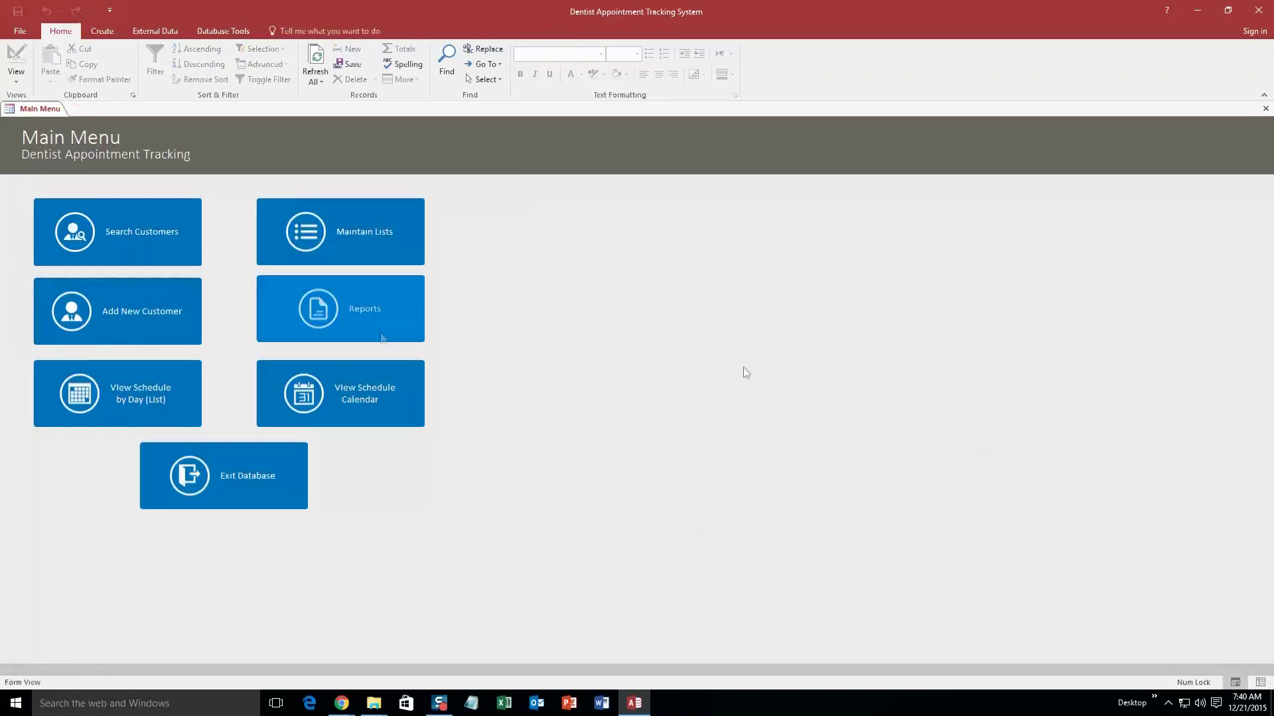
left_click(148, 233)
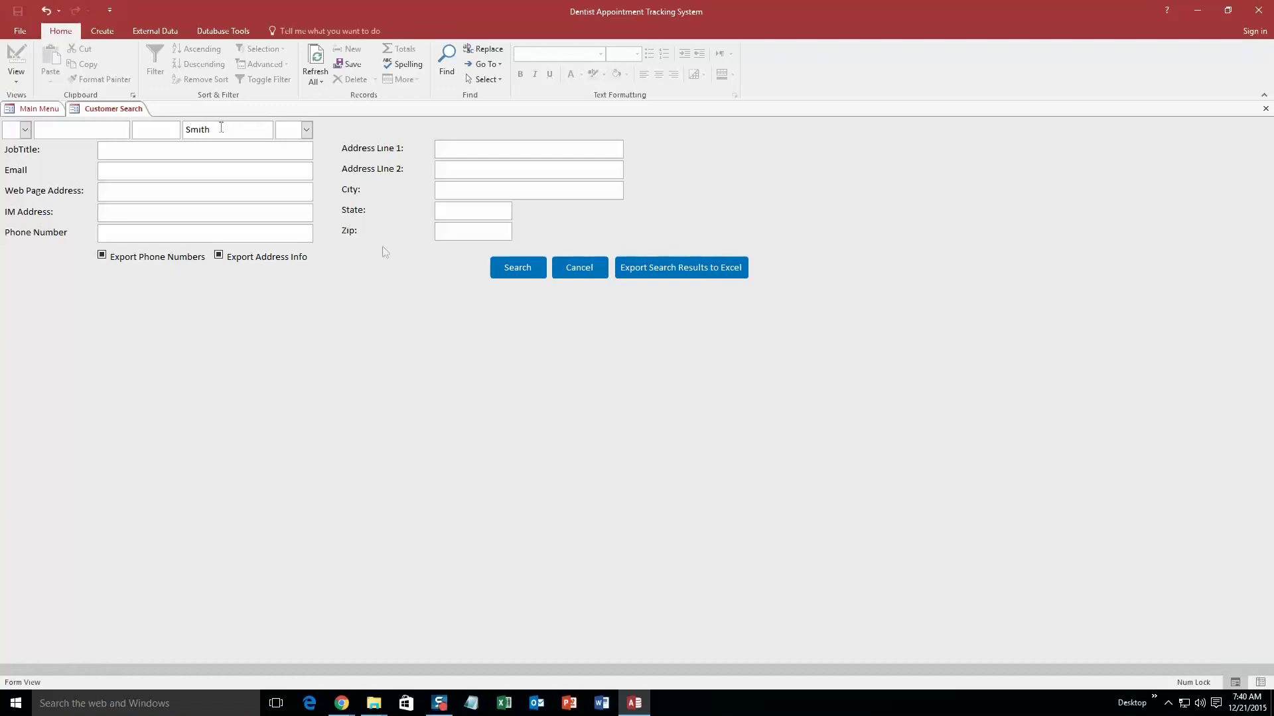
left_click(520, 264)
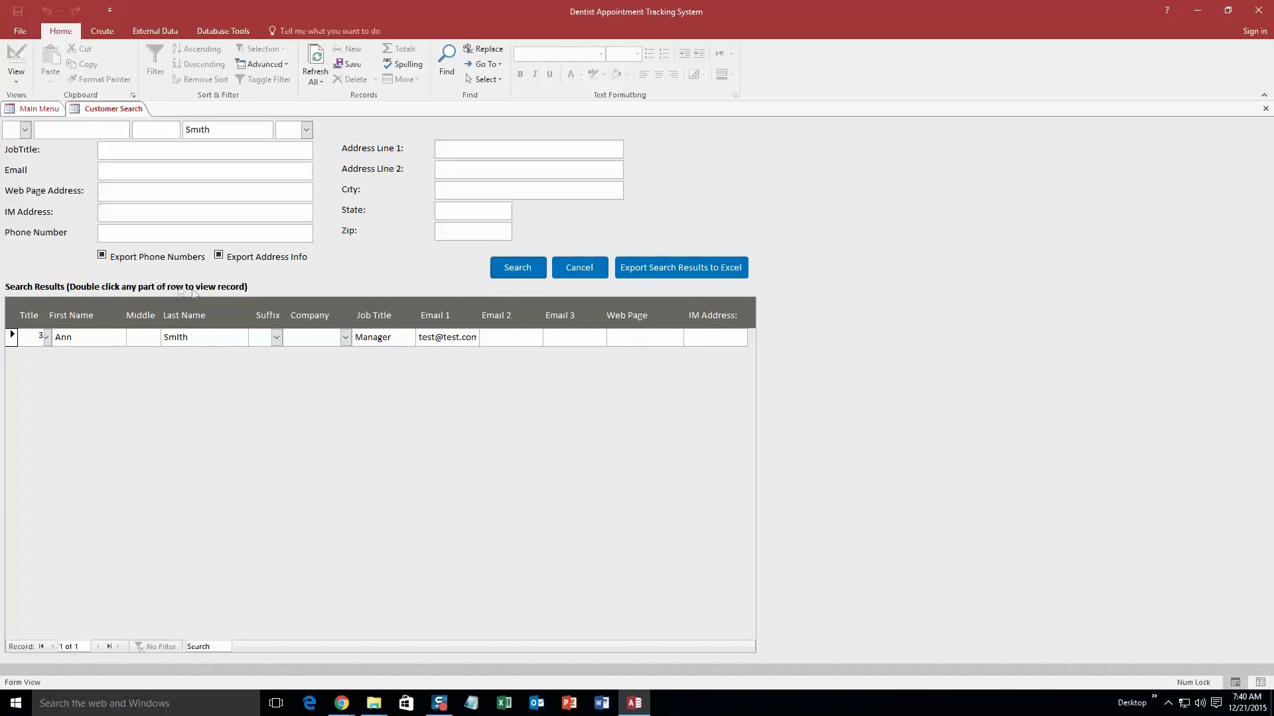
double_click(212, 337)
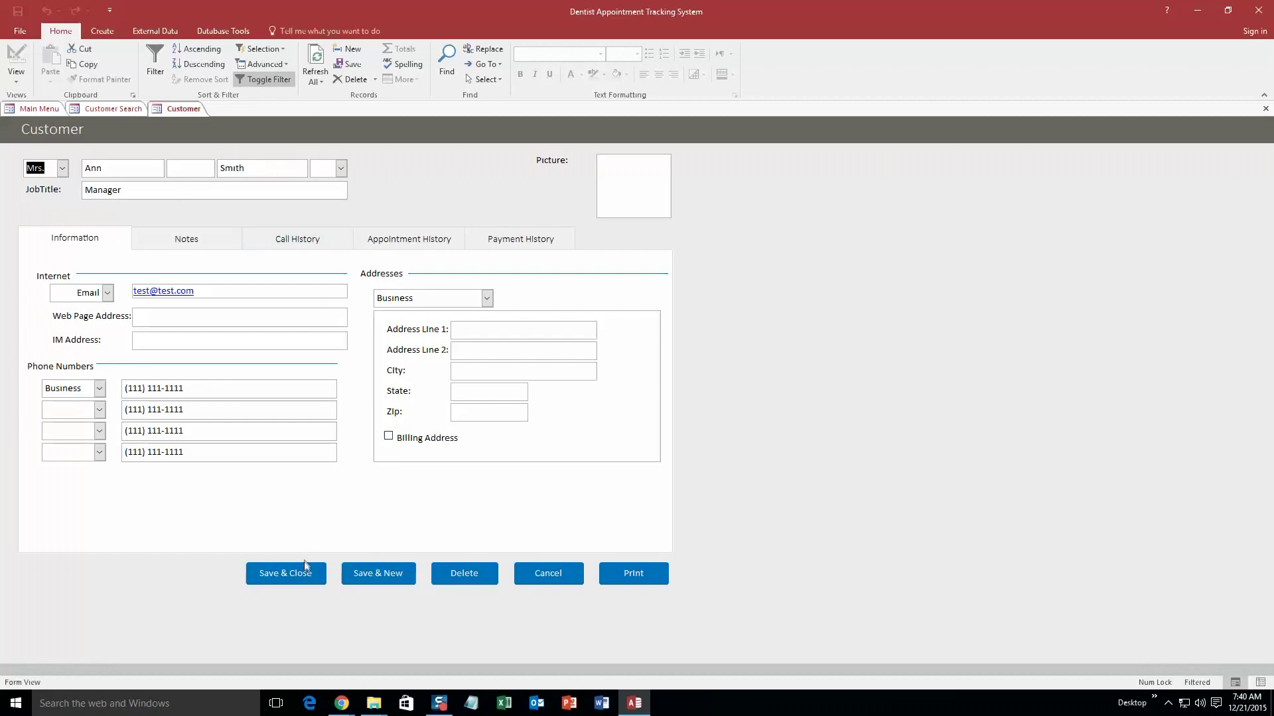
left_click(305, 567)
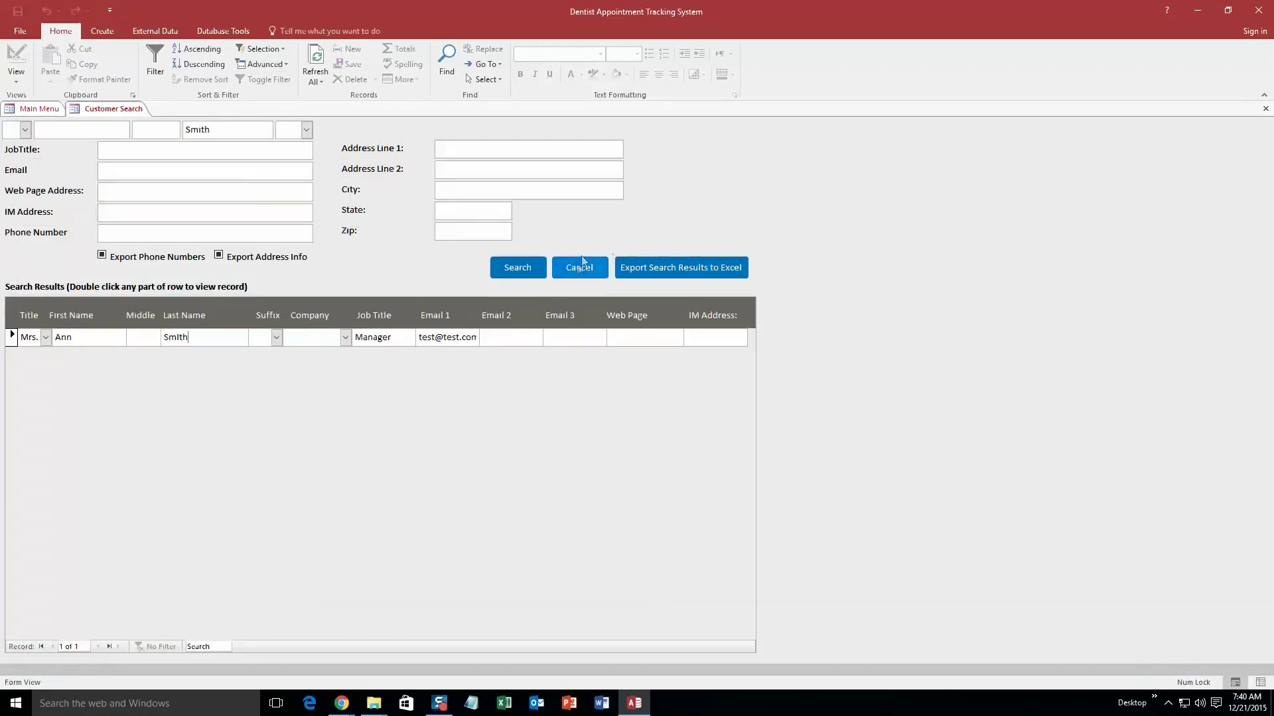
left_click(579, 265)
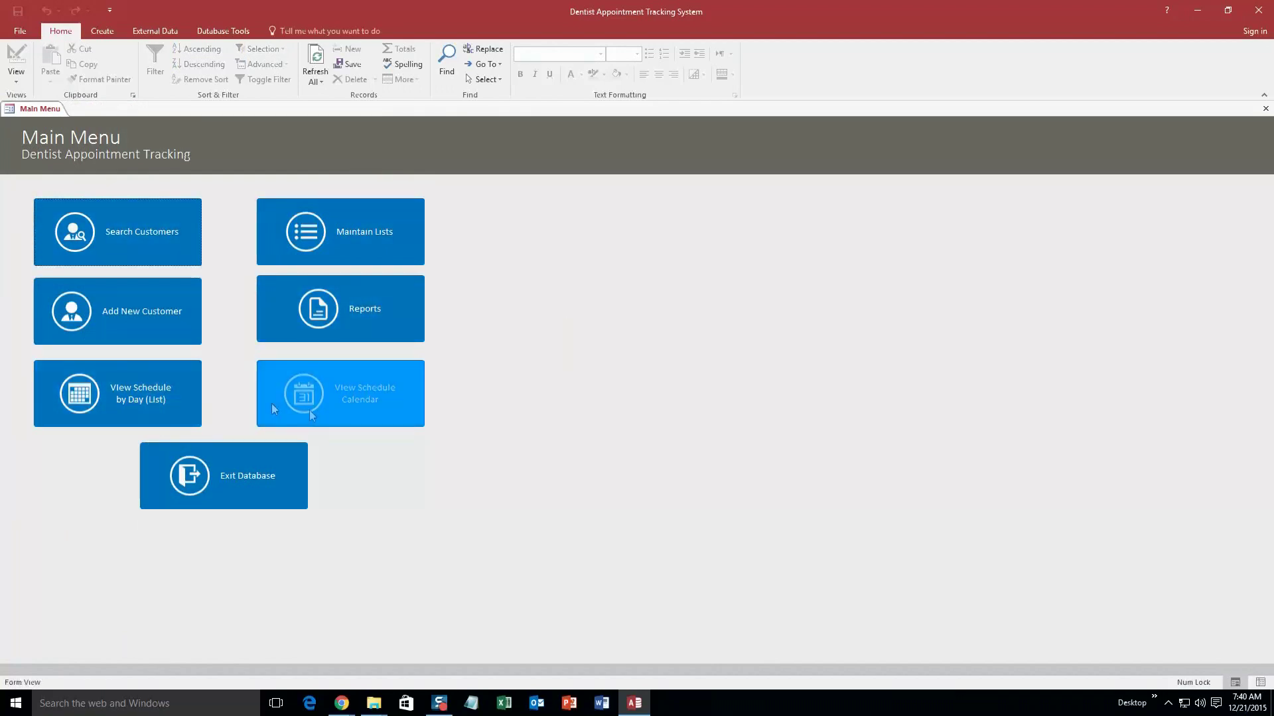
Open the schedule calendar, try Week and Month views, return to Day, and start an 8 AM appointment.
left_click(339, 401)
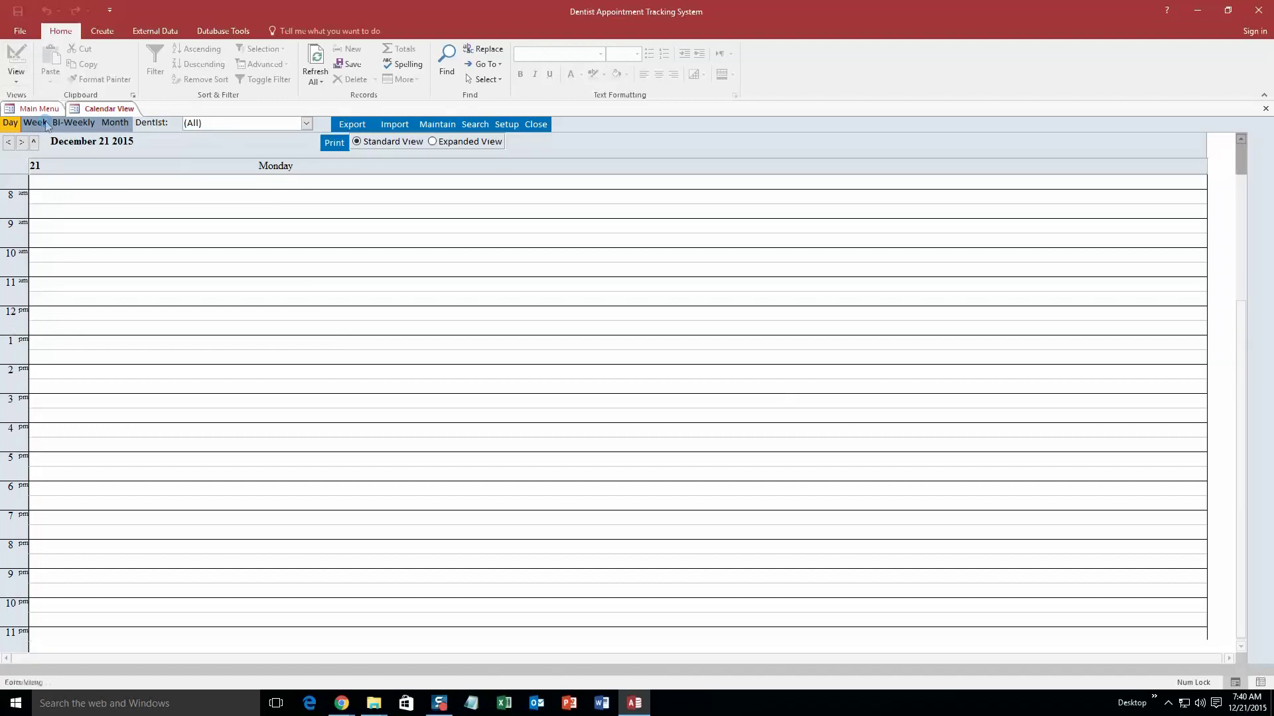
left_click(126, 124)
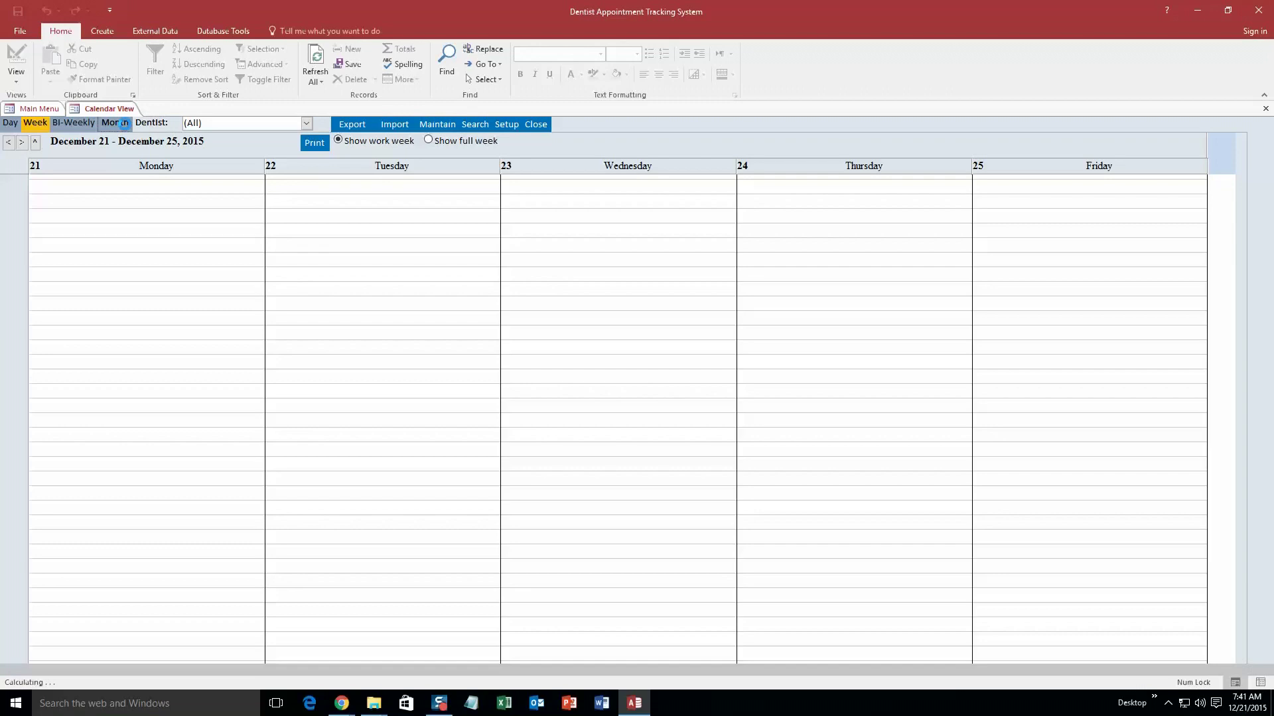
left_click(125, 123)
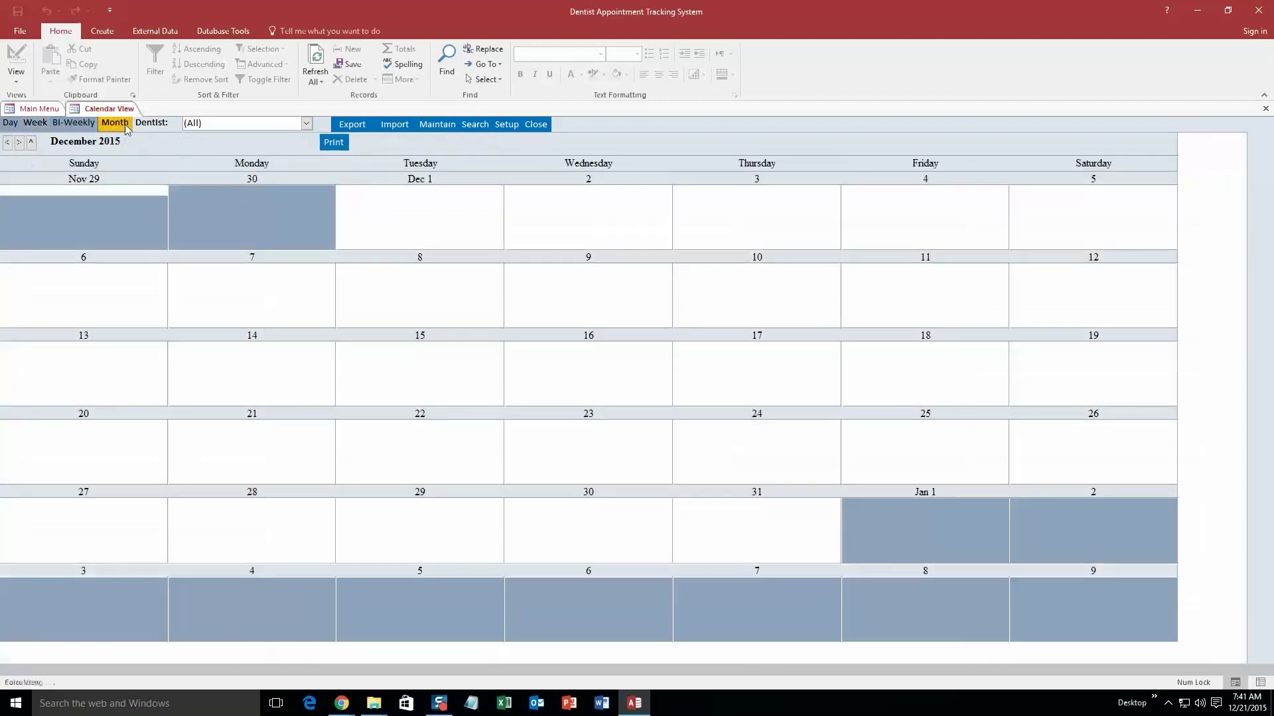
left_click(8, 124)
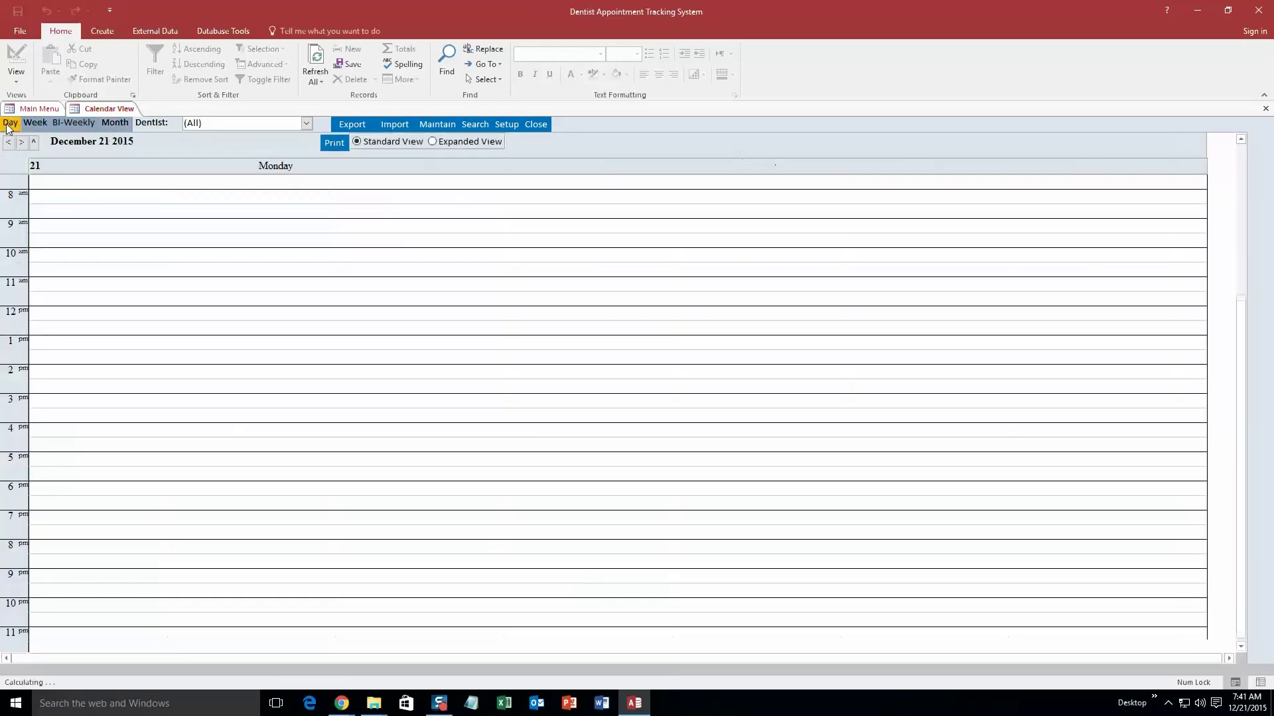
double_click(42, 197)
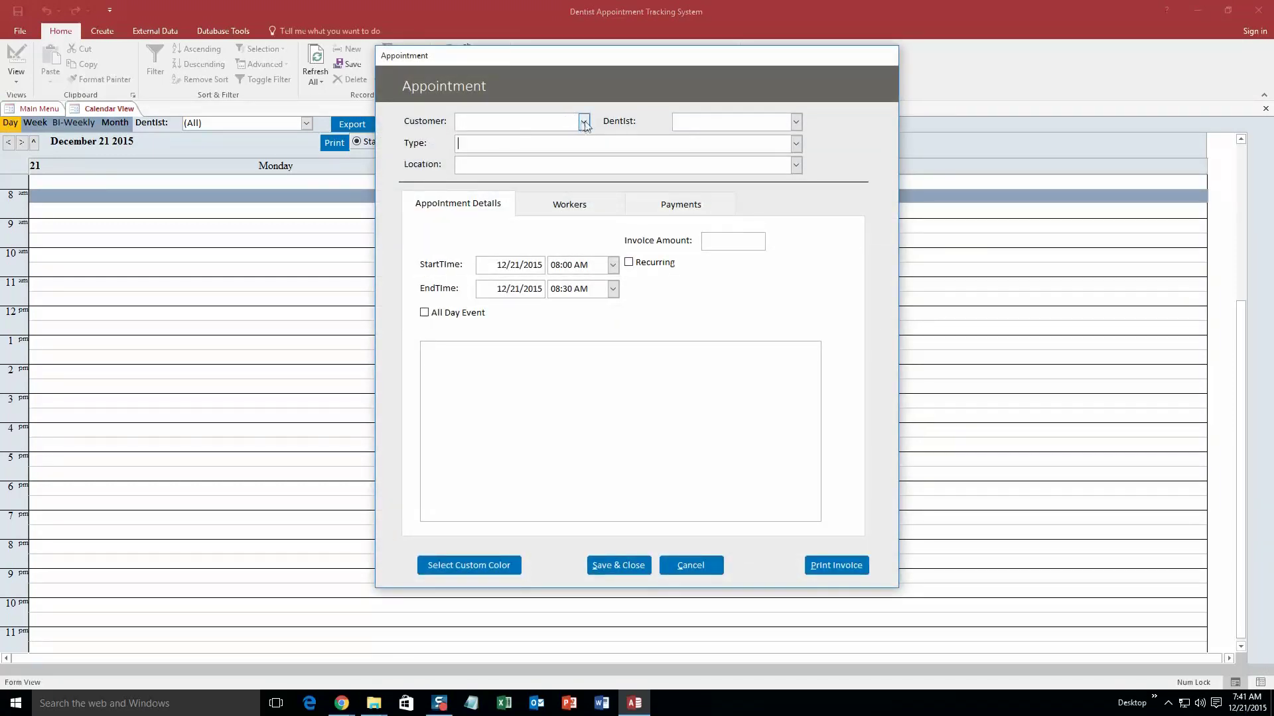
Set the appointment's customer, dentist Person 1, type Cavity Fill and Location 1.
left_click(583, 123)
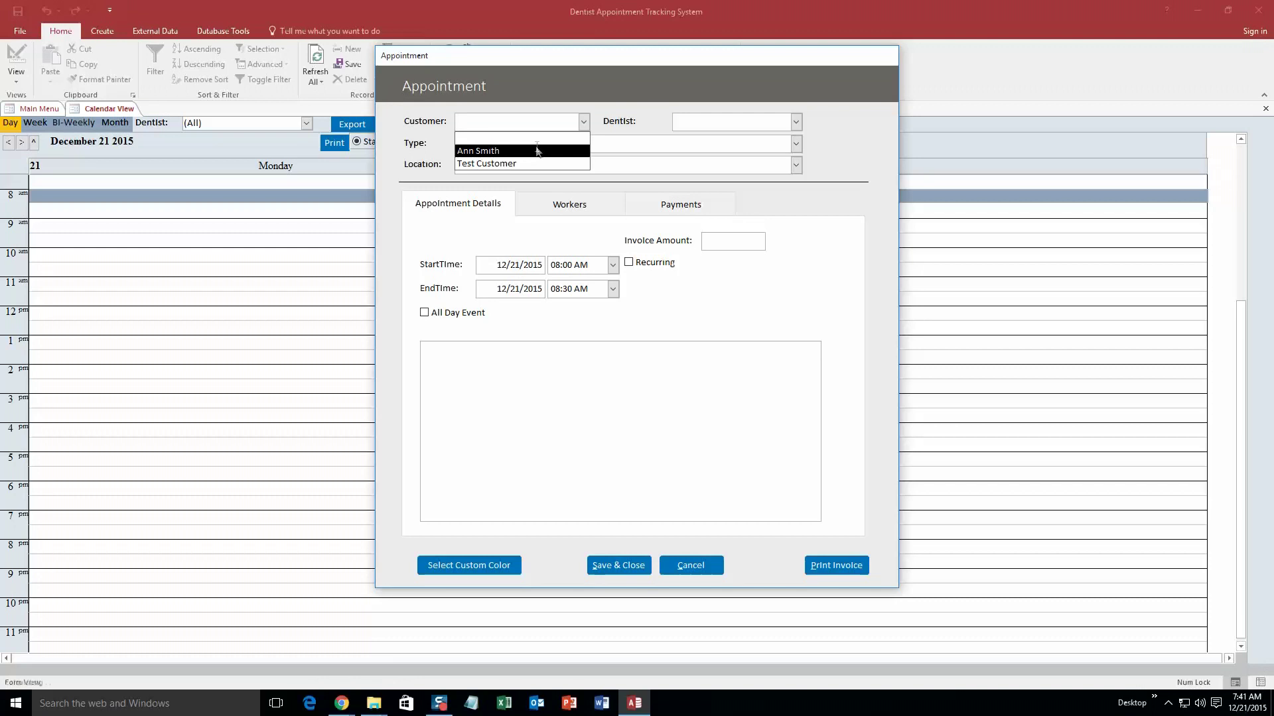
left_click(504, 152)
left_click(796, 122)
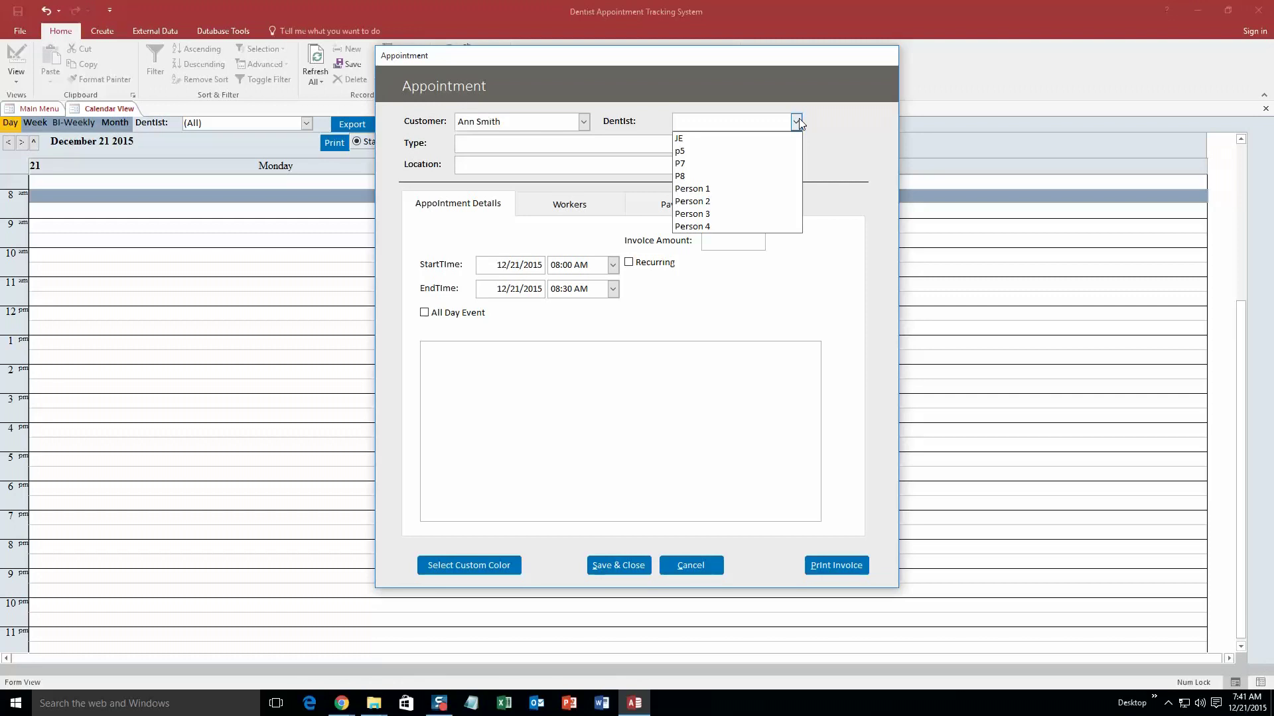
left_click(718, 189)
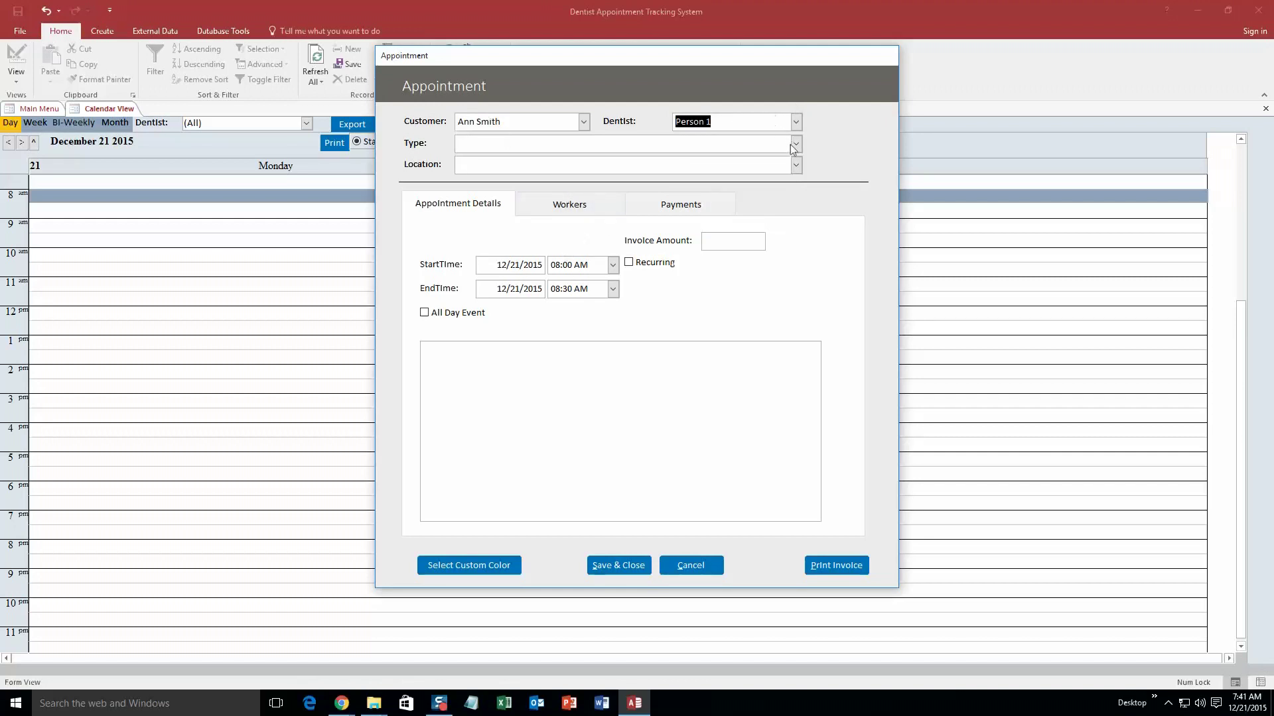
left_click(795, 144)
left_click(550, 160)
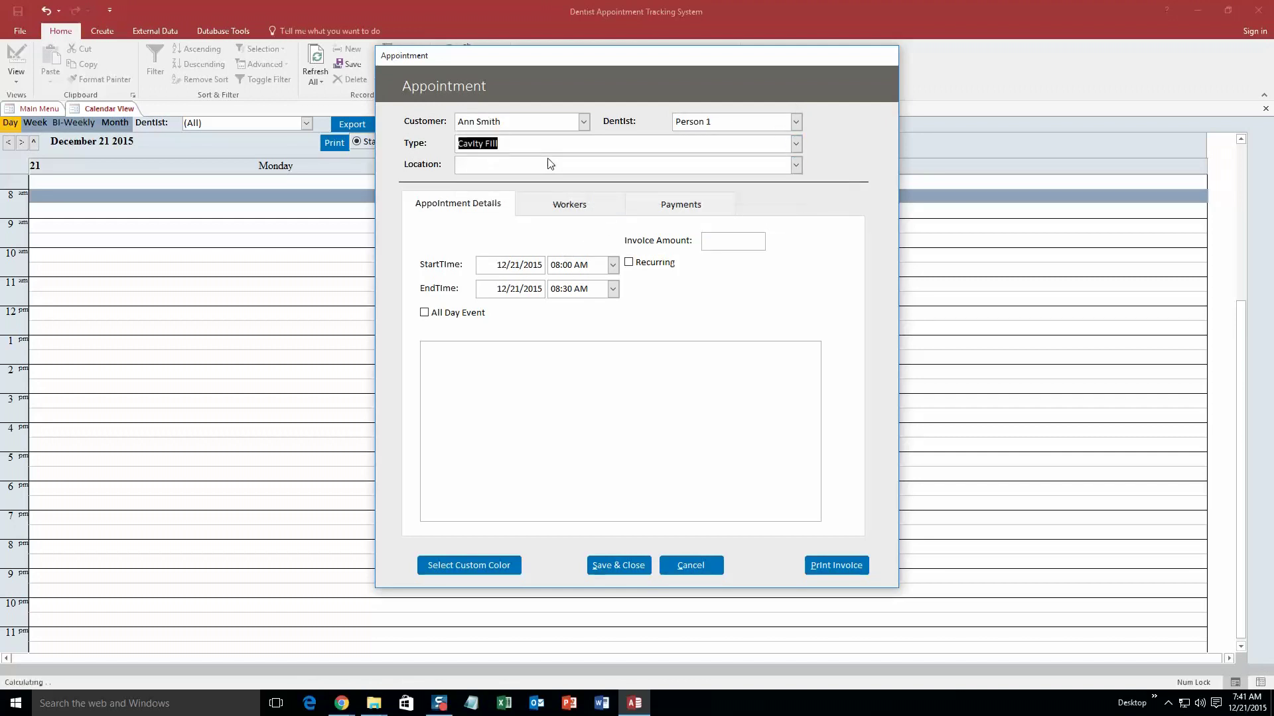
left_click(795, 165)
left_click(700, 180)
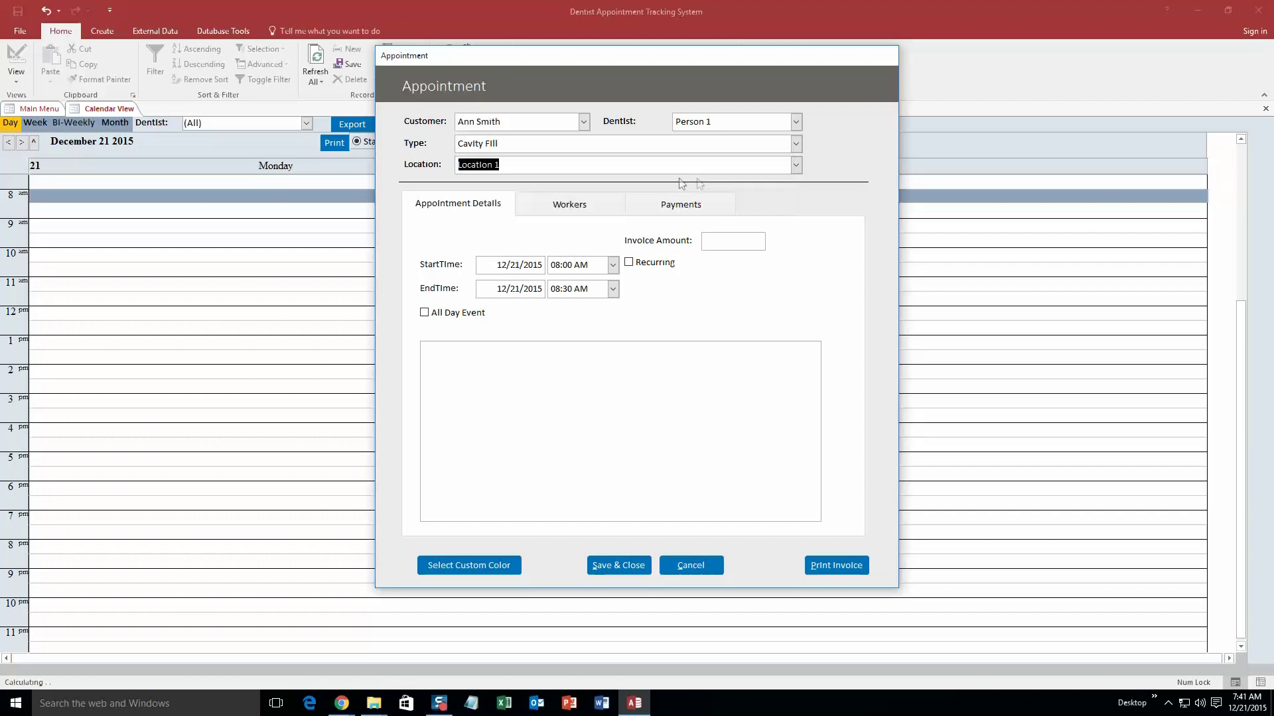
Add P7 as a worker on the appointment and check its payment details.
left_click(548, 209)
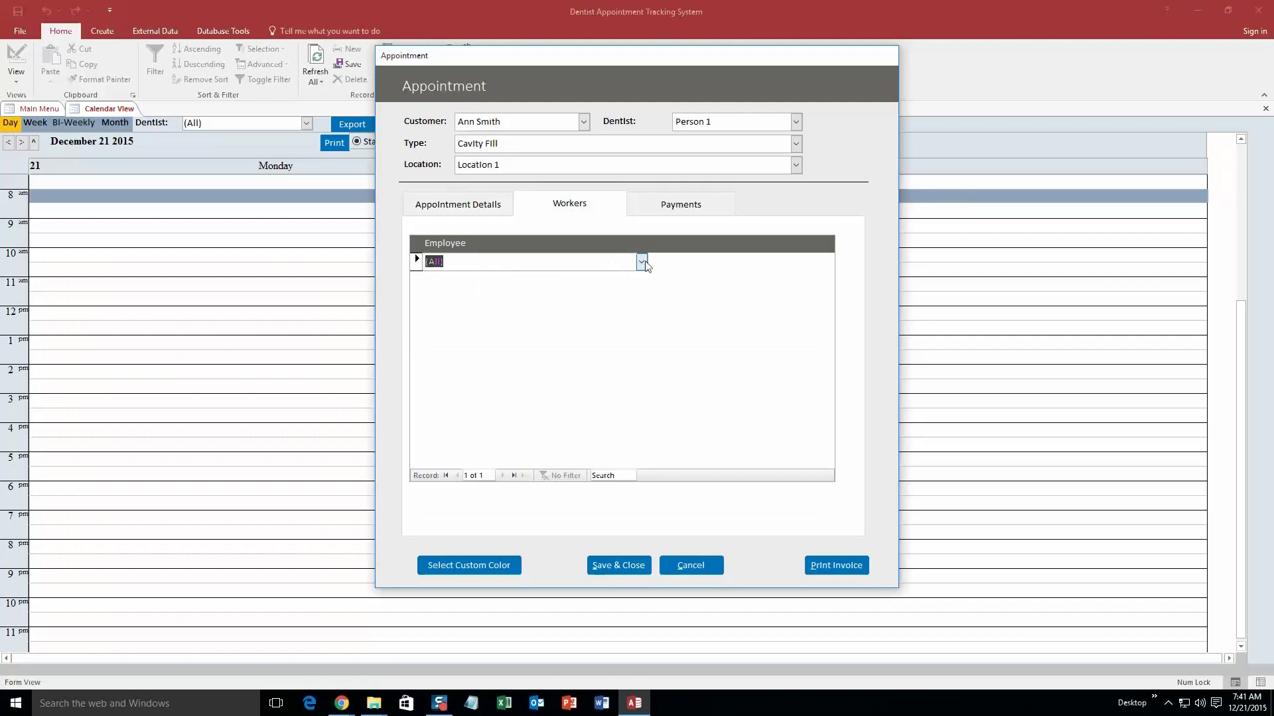
left_click(642, 262)
left_click(515, 316)
left_click(668, 211)
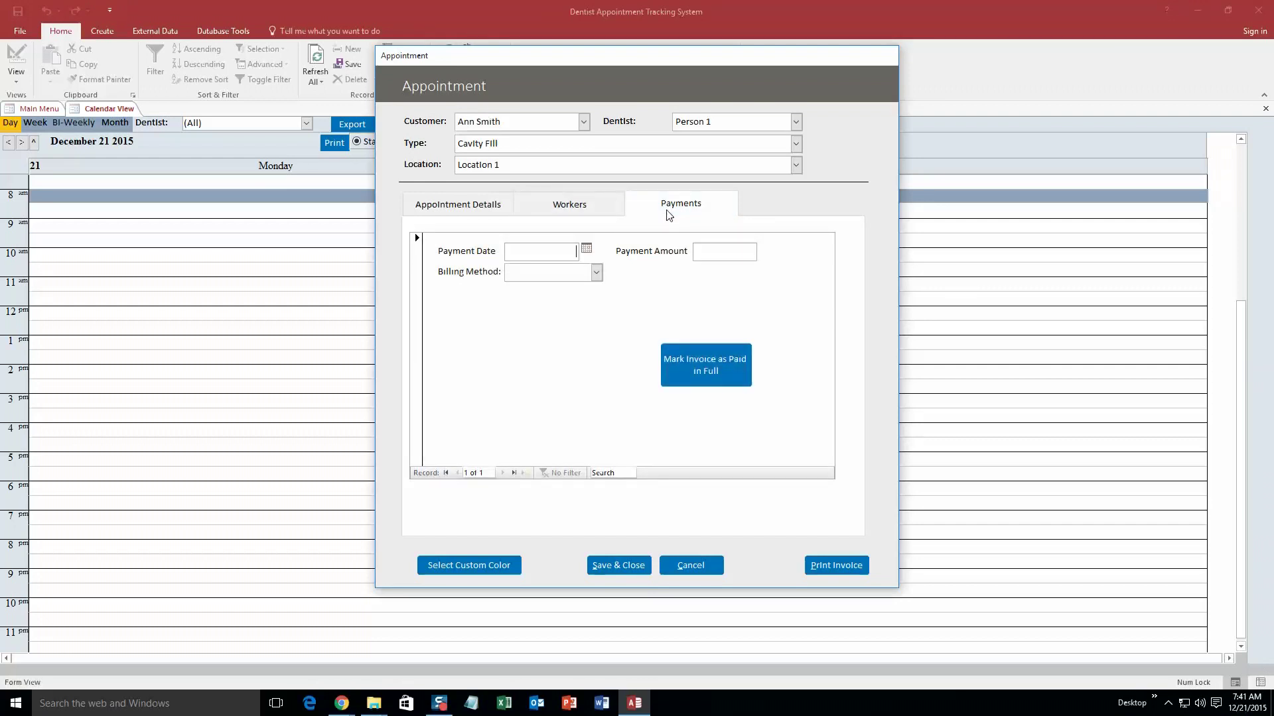
left_click(596, 273)
left_click(603, 277)
left_click(482, 207)
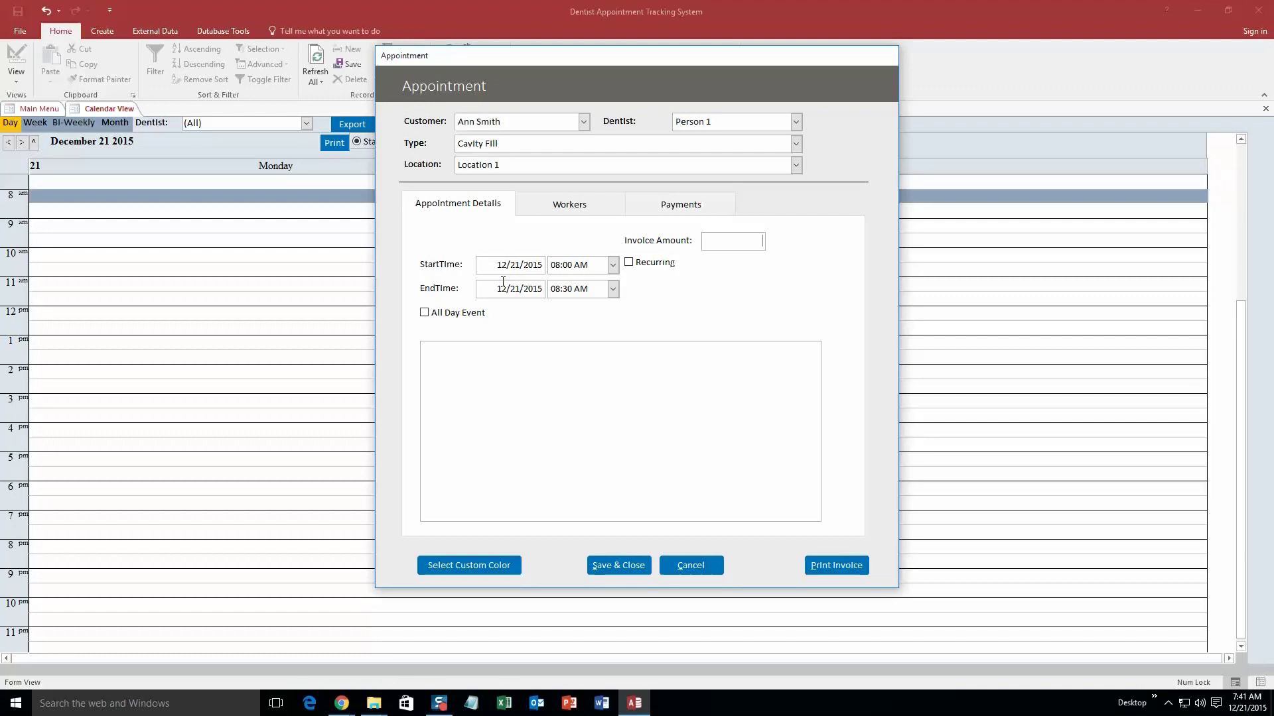
Set the appointment's end time to 09:00 AM and choose a custom colour.
left_click(612, 290)
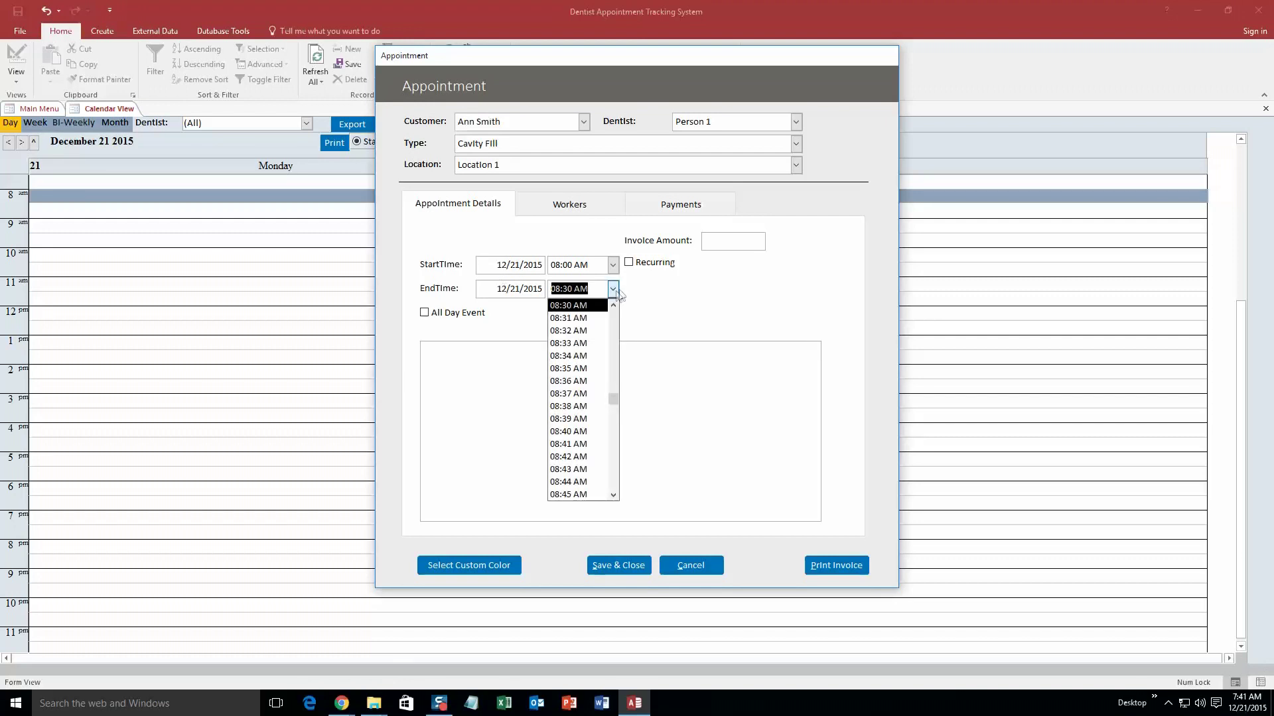
scroll(596, 413, "down", 5)
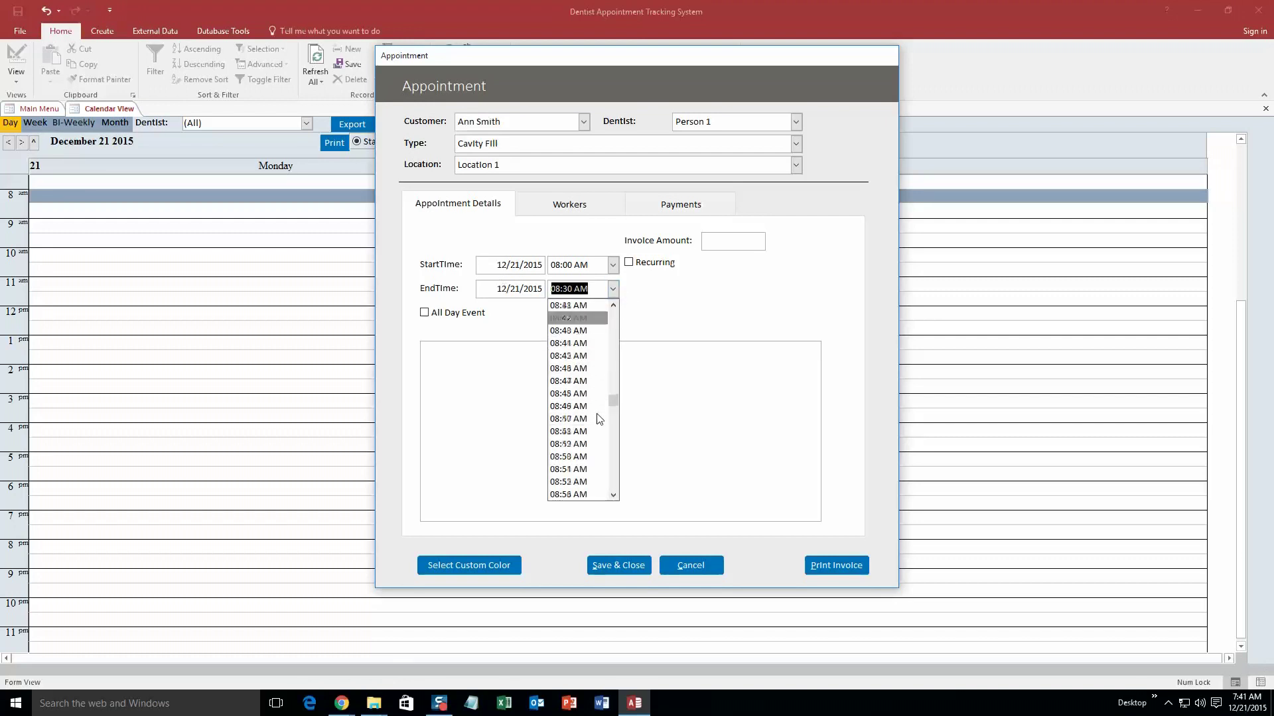
scroll(599, 418, "down", 1)
left_click(572, 445)
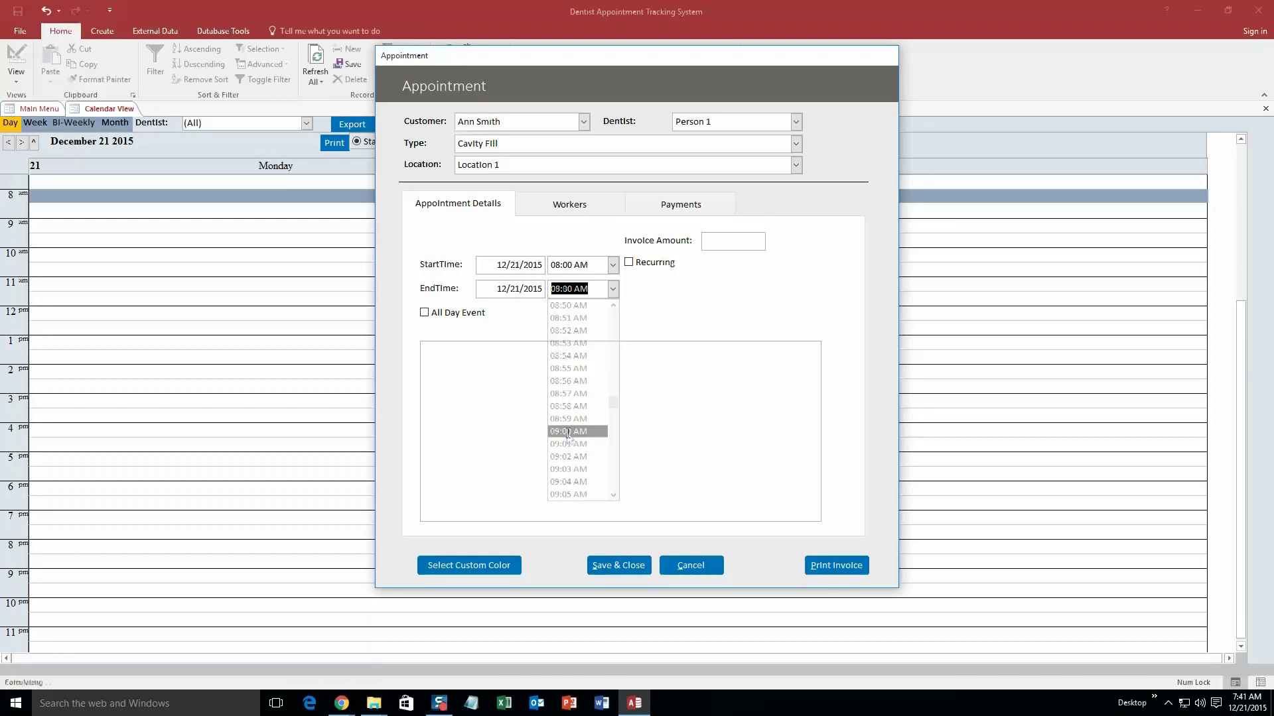
left_click(469, 565)
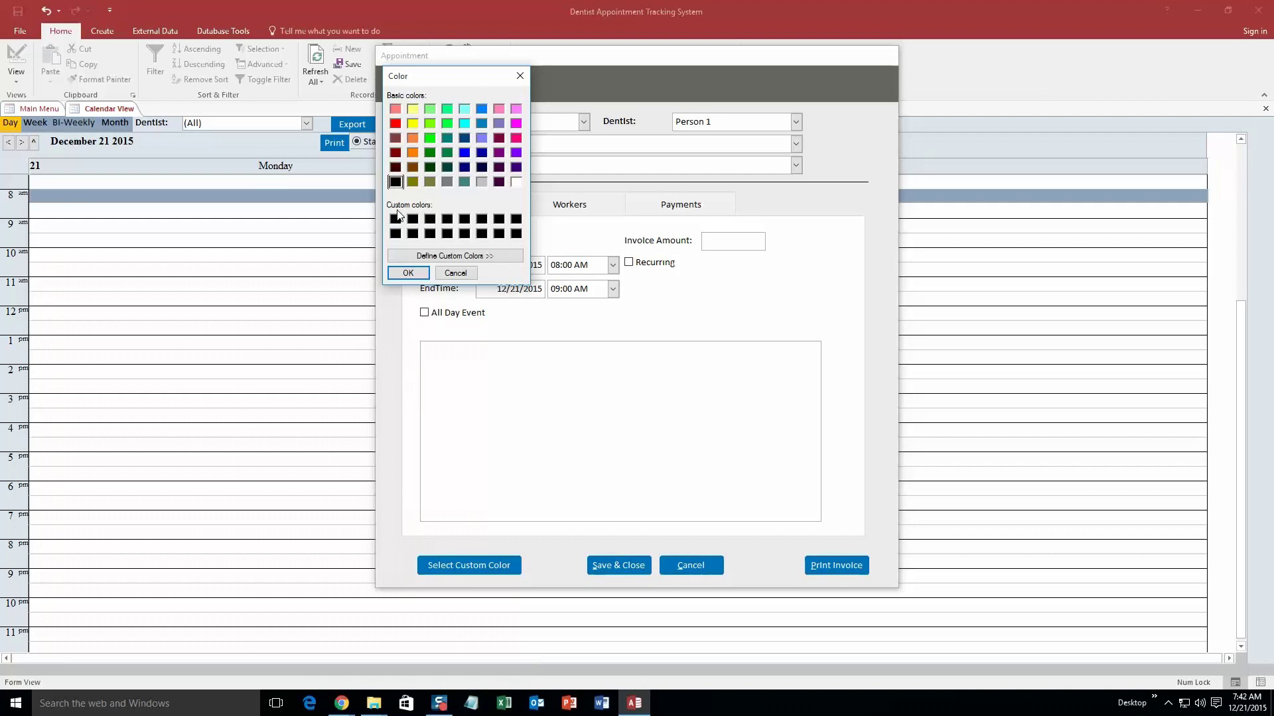
Colour the appointment deep pink and save it.
left_click(516, 137)
left_click(410, 273)
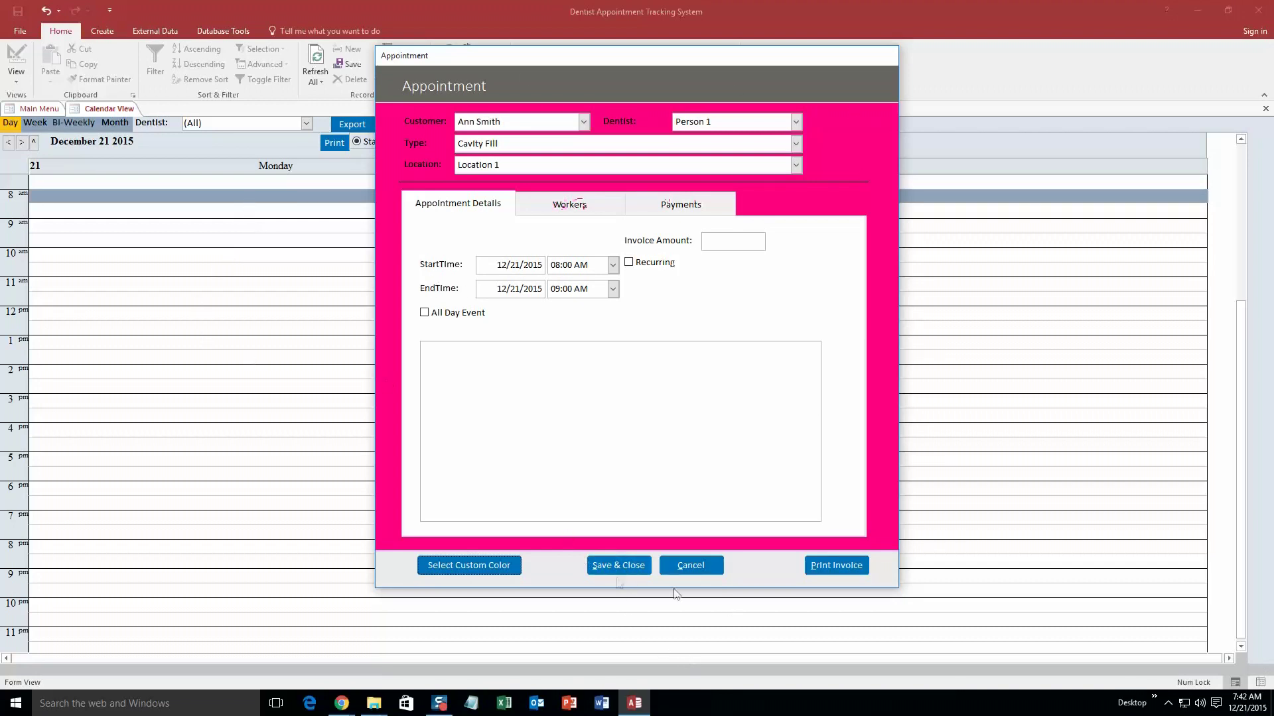
left_click(616, 566)
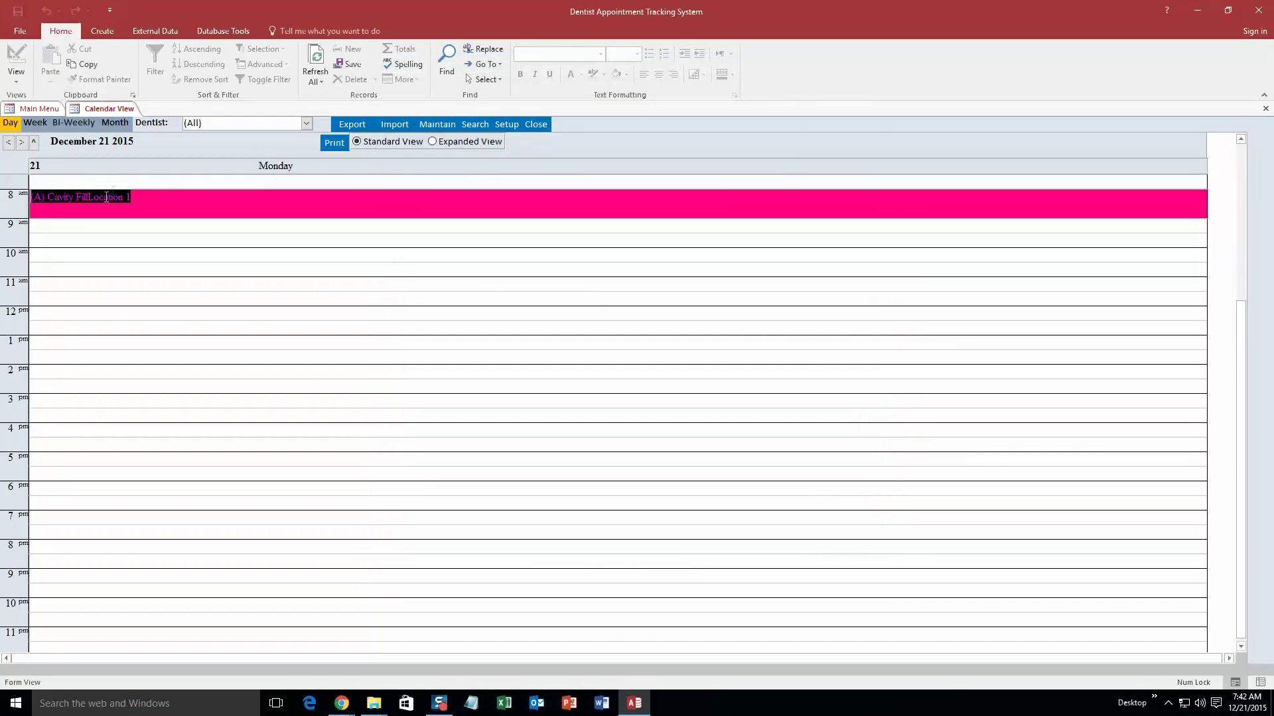
View the whole month on the calendar, then close the Calendar View.
left_click(118, 123)
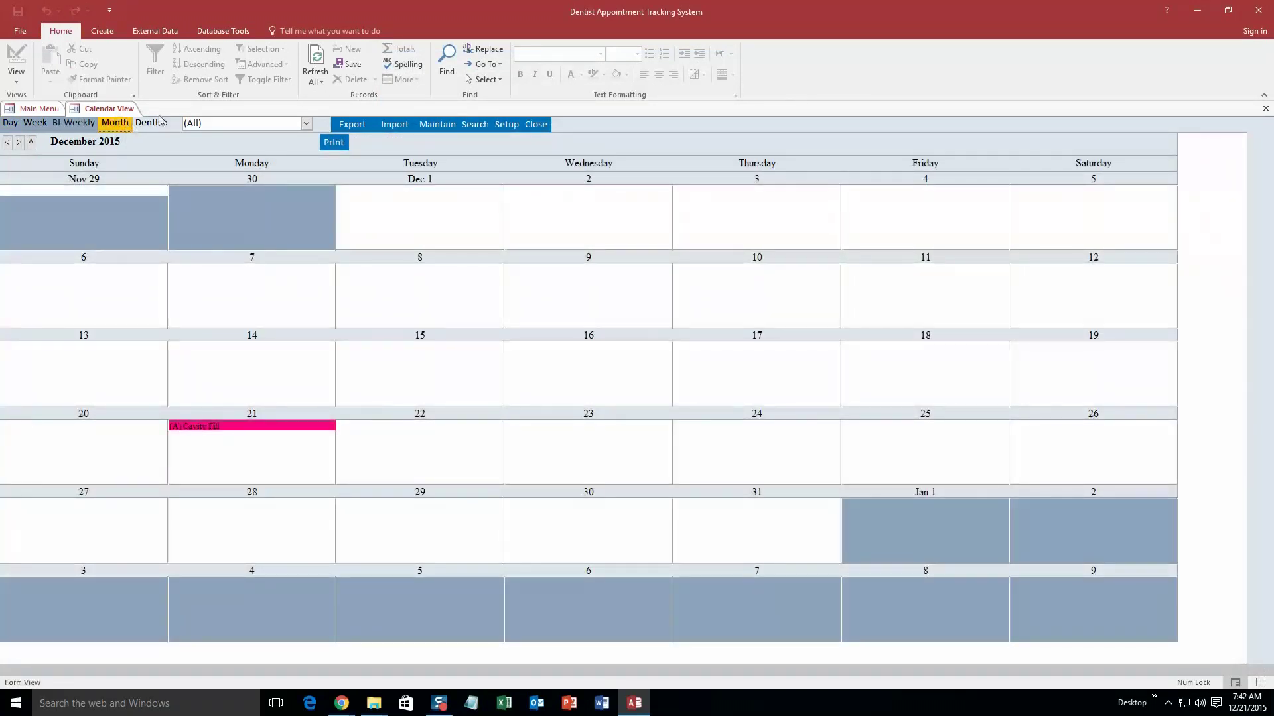
right_click(110, 109)
left_click(142, 132)
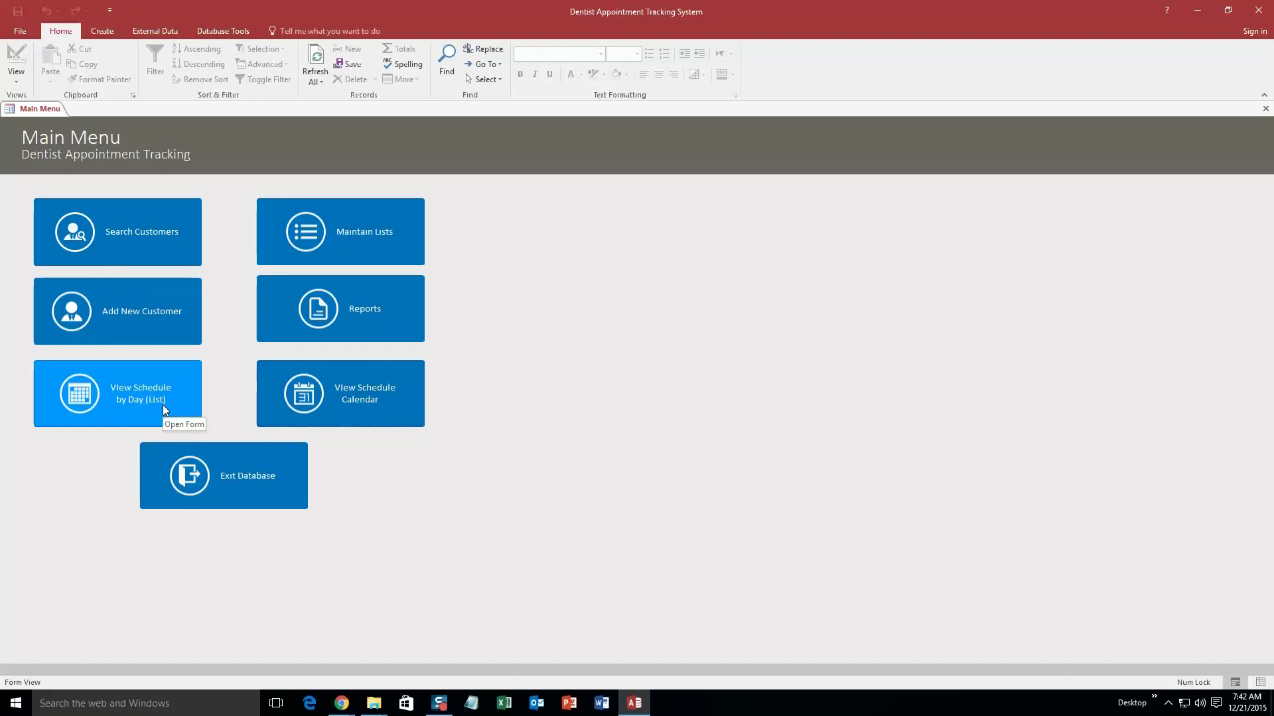
left_click(164, 406)
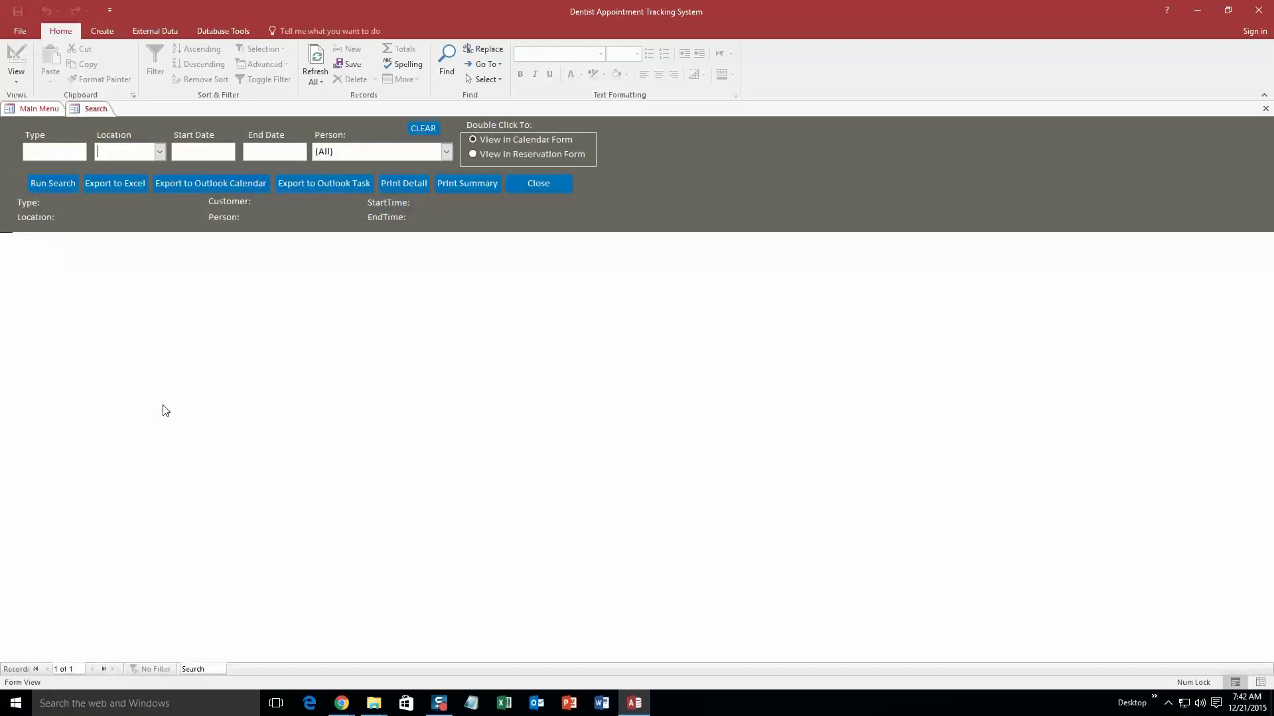
left_click(242, 148)
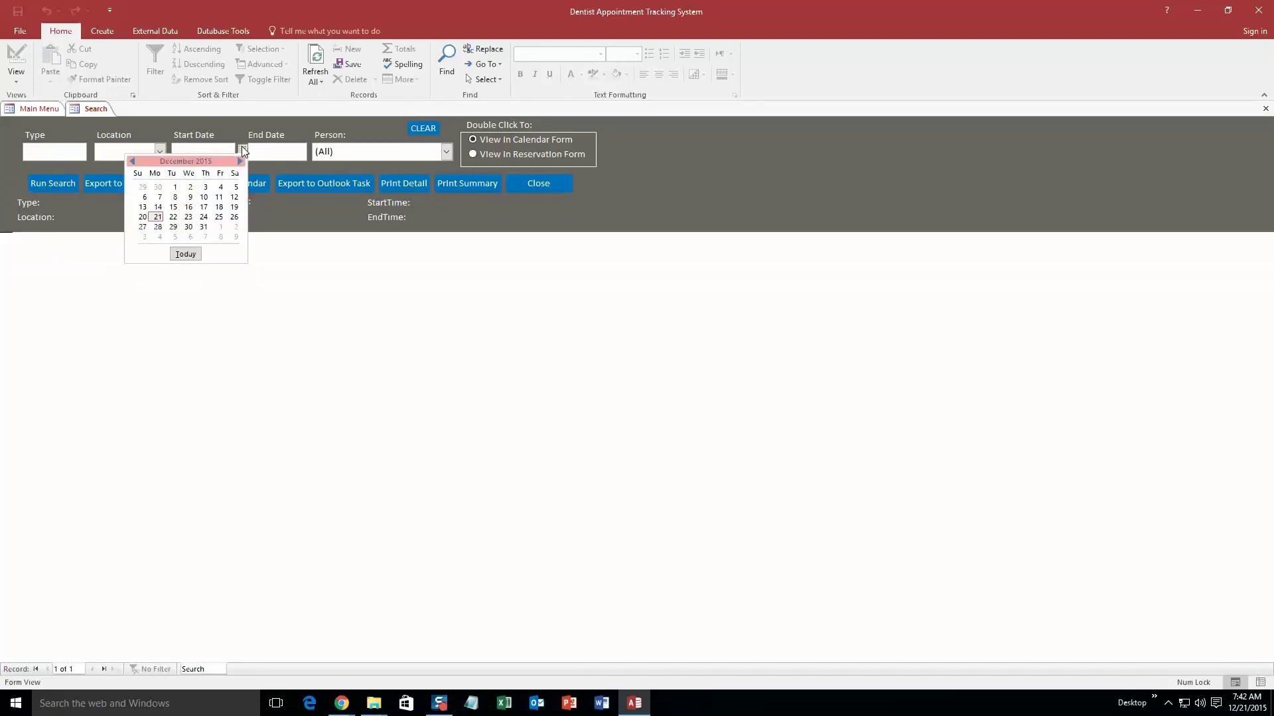
left_click(158, 217)
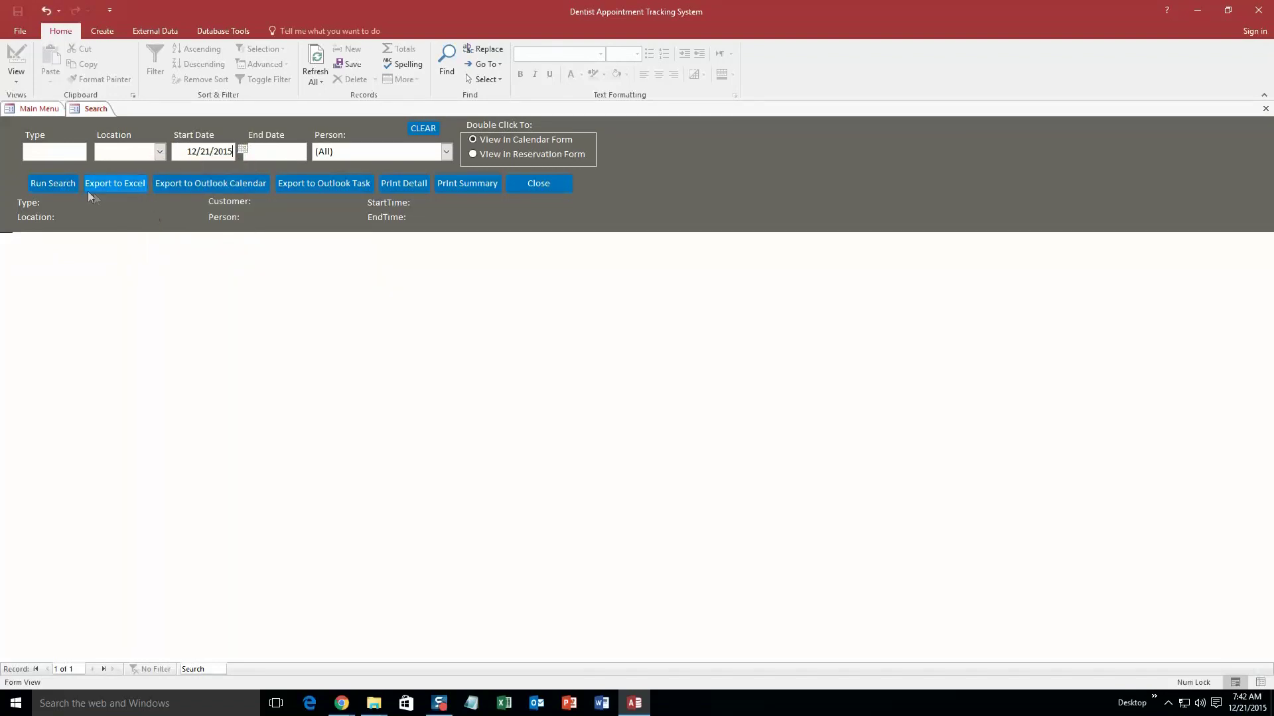
left_click(54, 185)
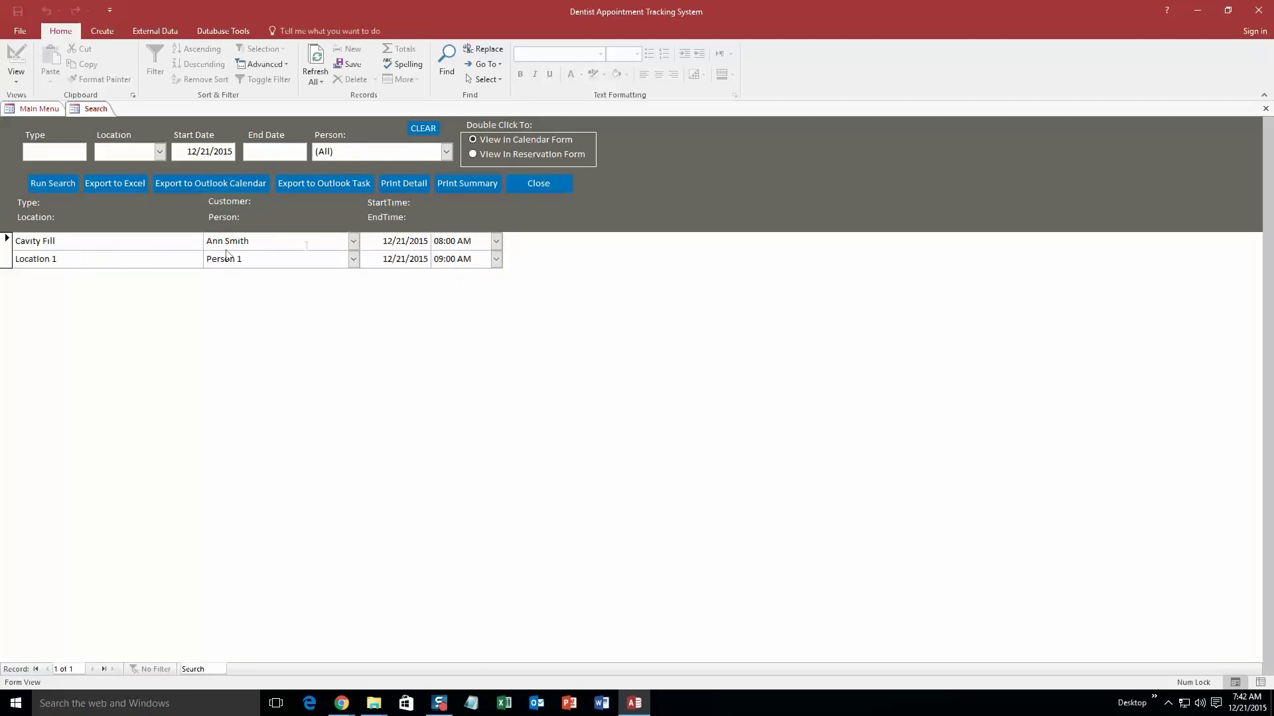
right_click(91, 111)
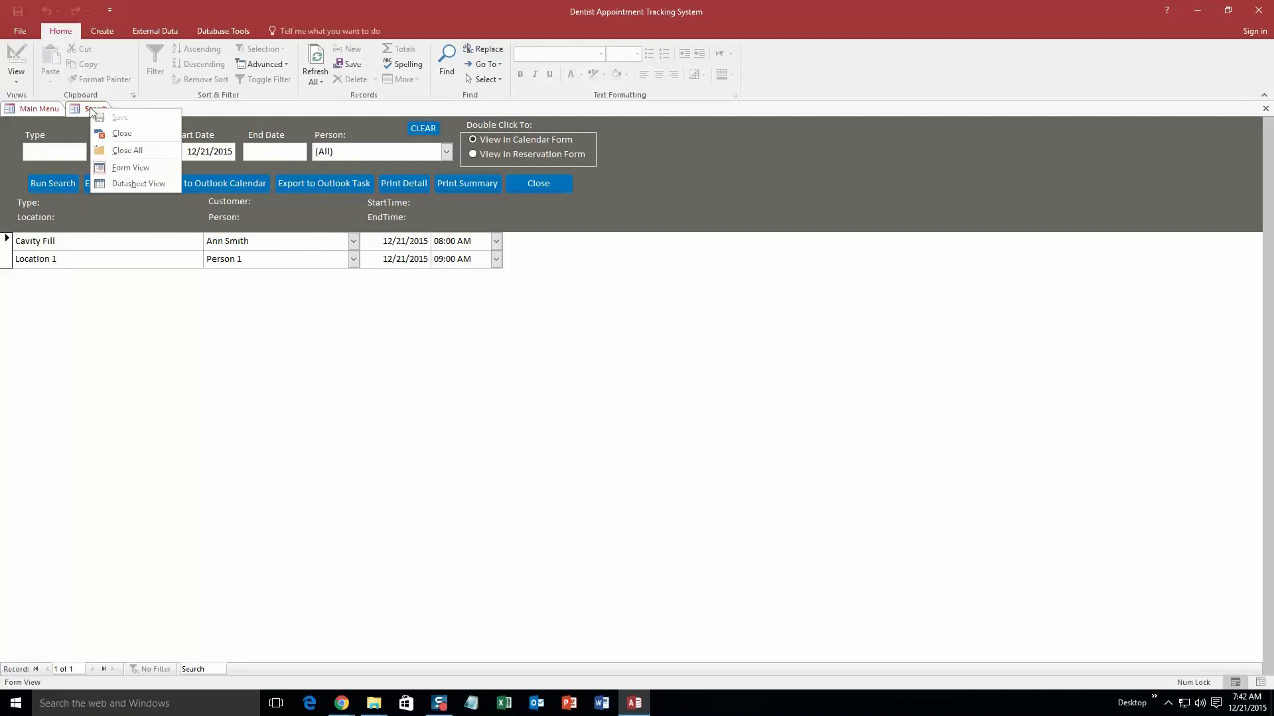
left_click(120, 130)
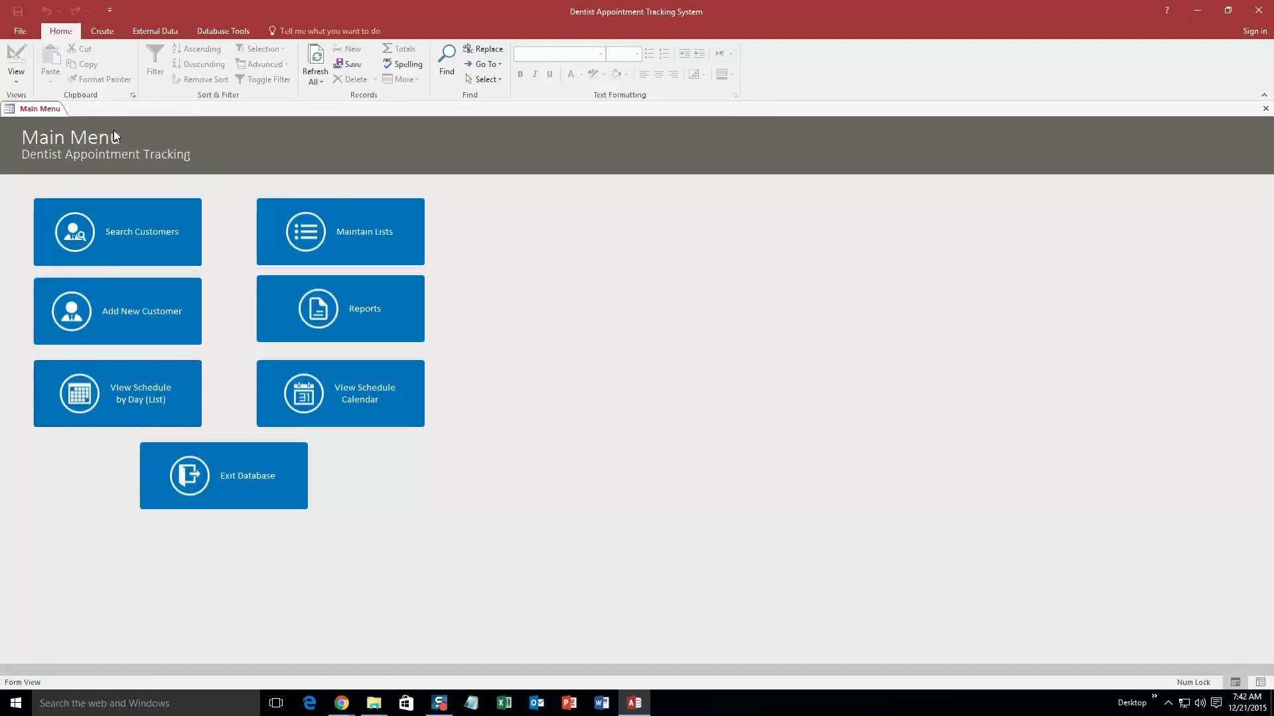